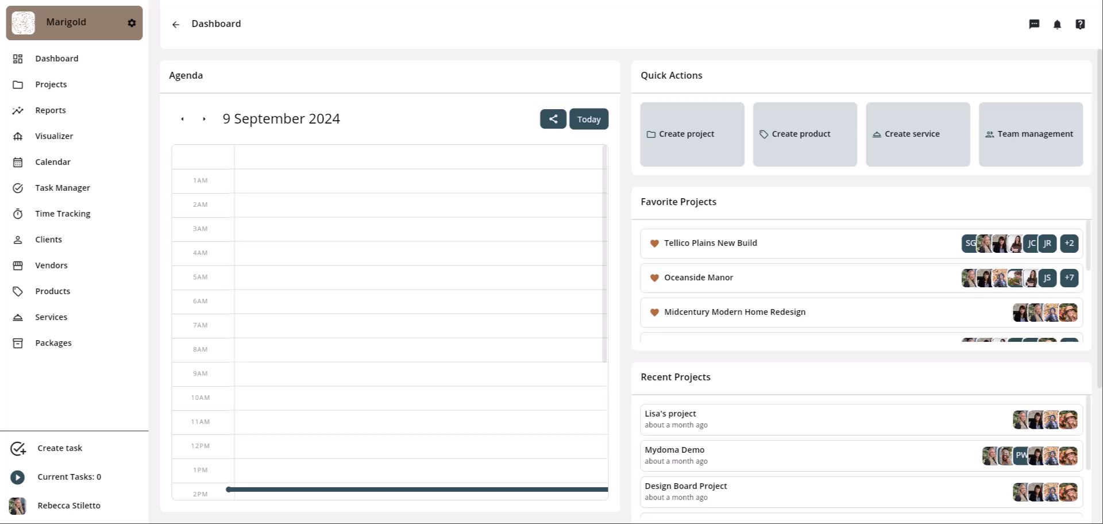
- From the Projects list, open a blank New Project form with Add project
click(688, 152)
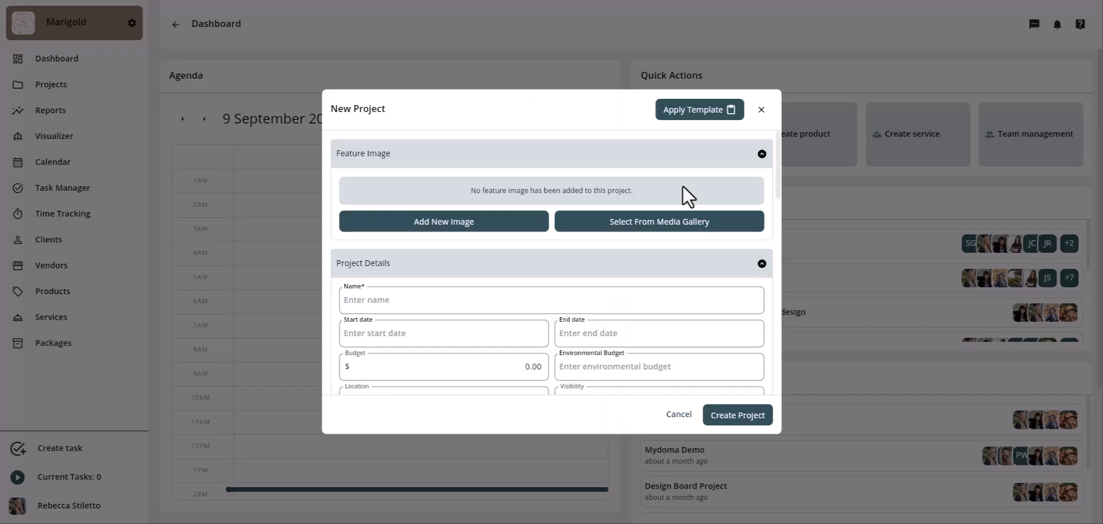
click(761, 110)
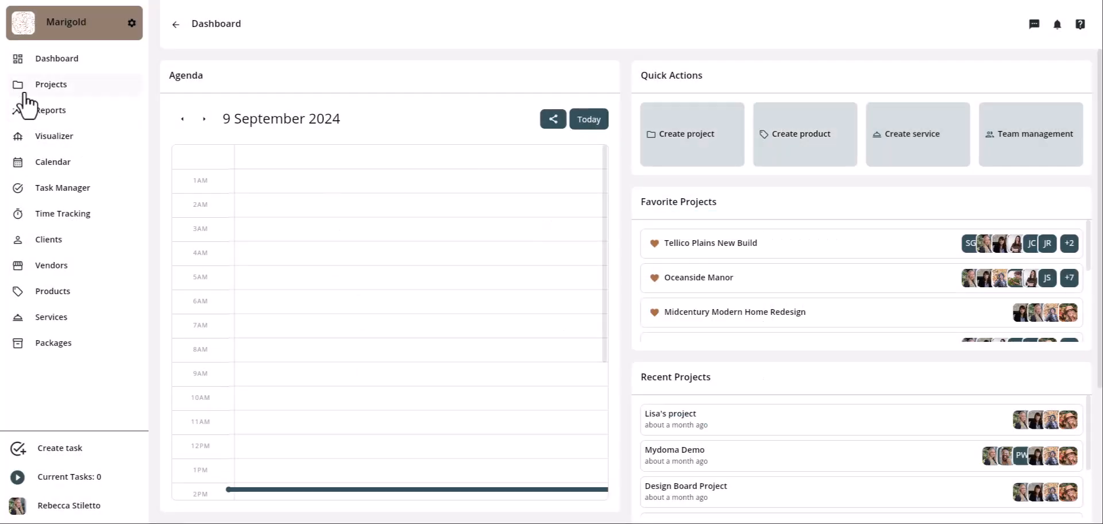
click(57, 88)
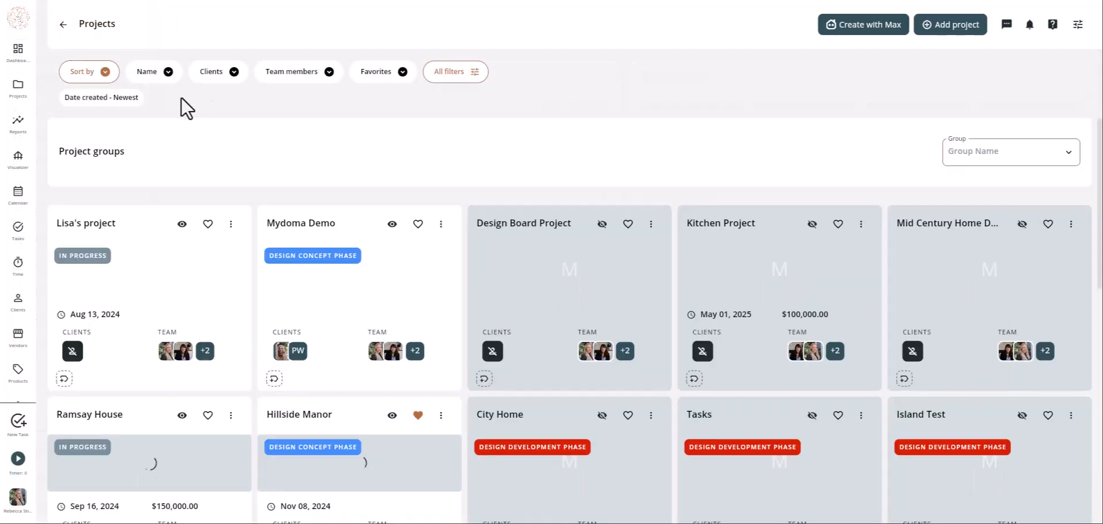
click(965, 33)
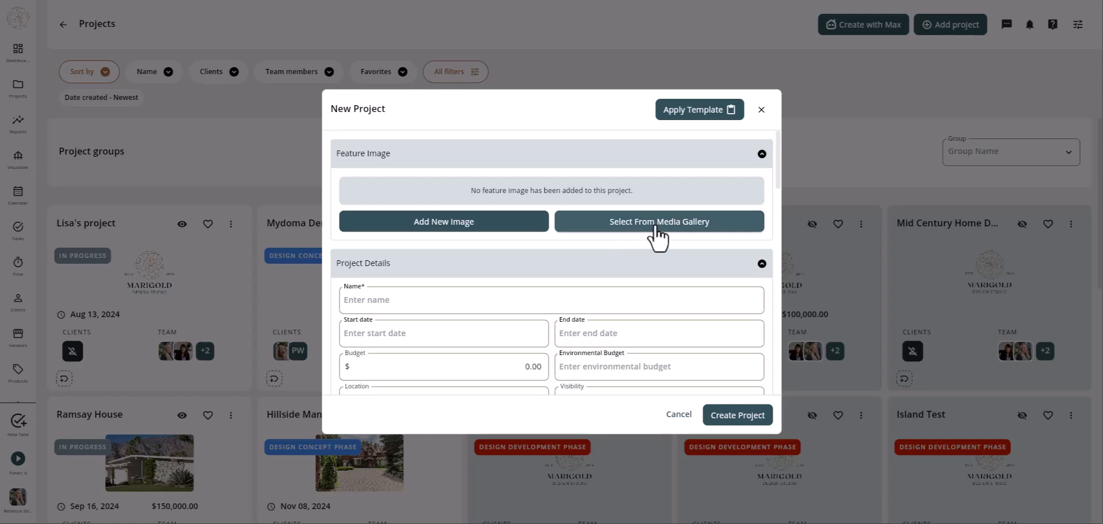
- Upload Grand Lake Cabin.webp through the media gallery as the project's feature image
click(443, 229)
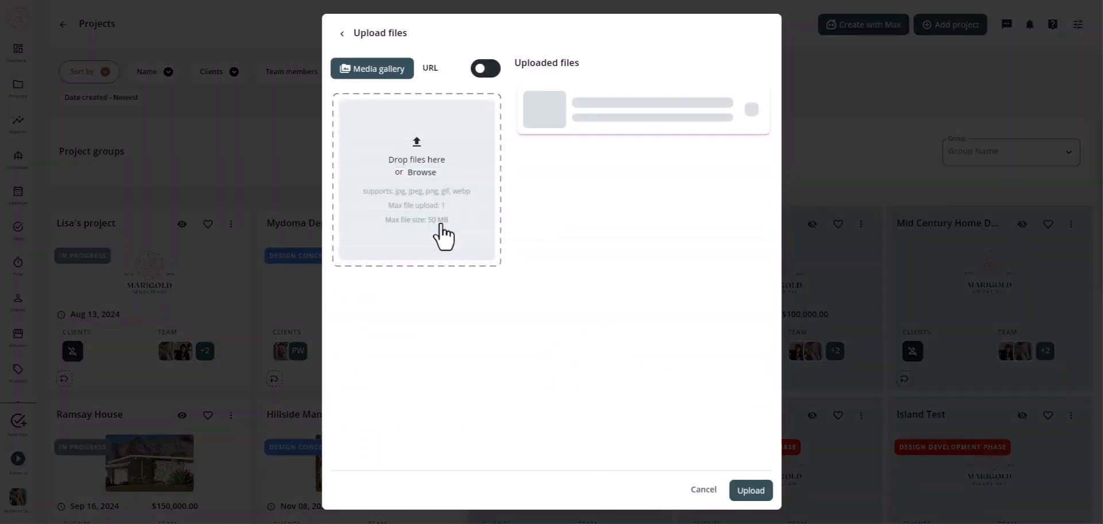
drag(1102, 259, 411, 192)
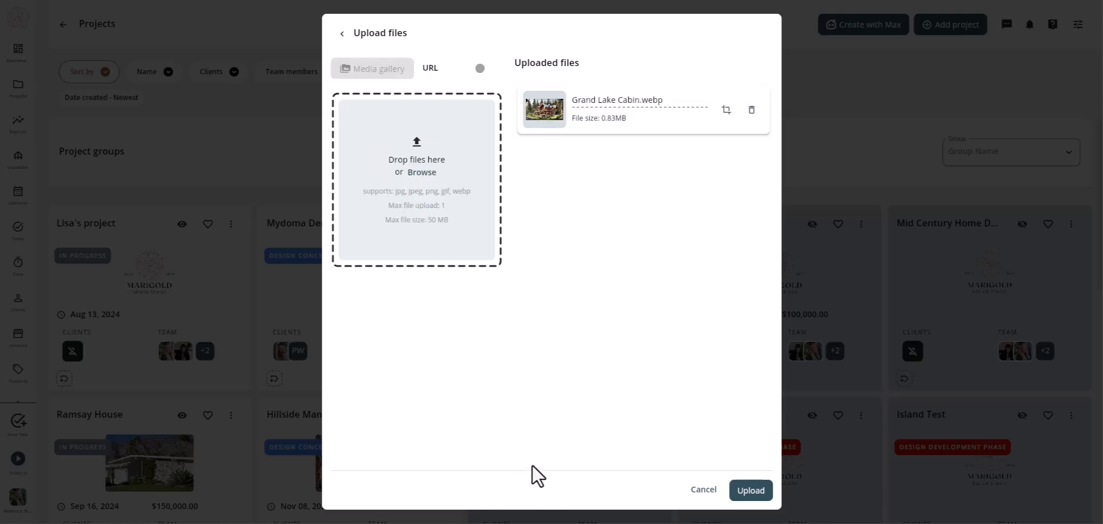
click(750, 491)
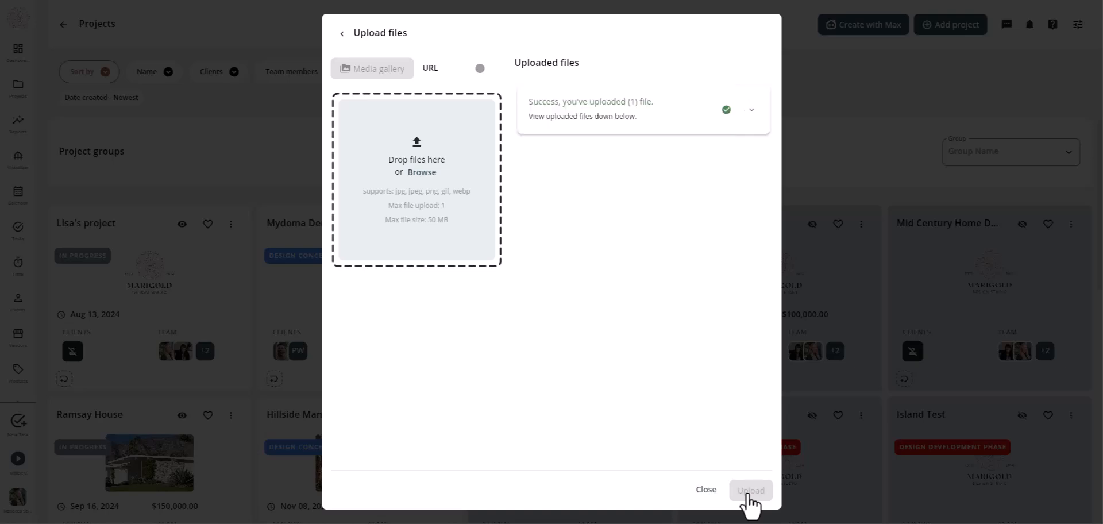
click(705, 490)
- Name the project 'R24-0909-GLC | Grand Lake Cabin'
scroll(629, 275, down, 5)
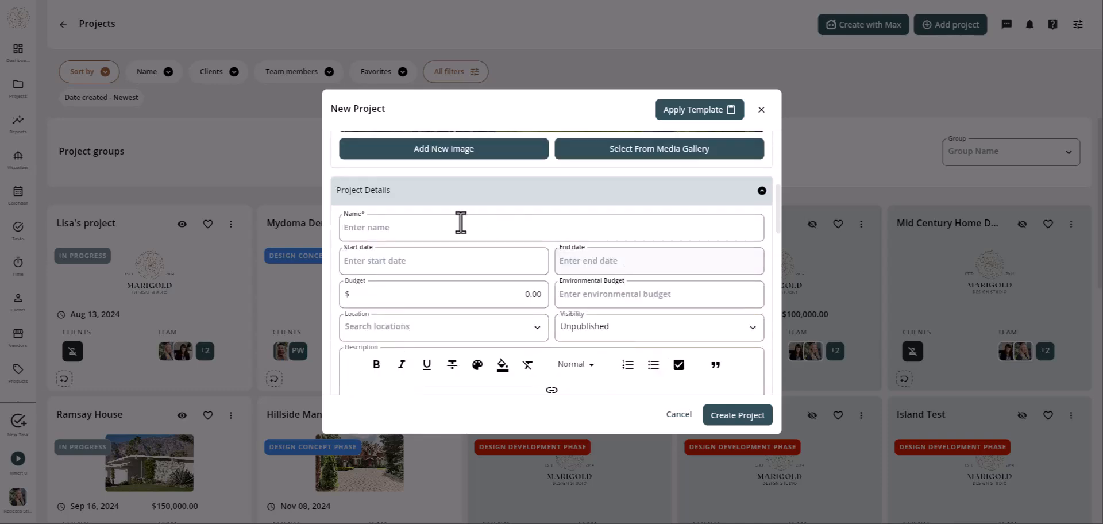
click(372, 230)
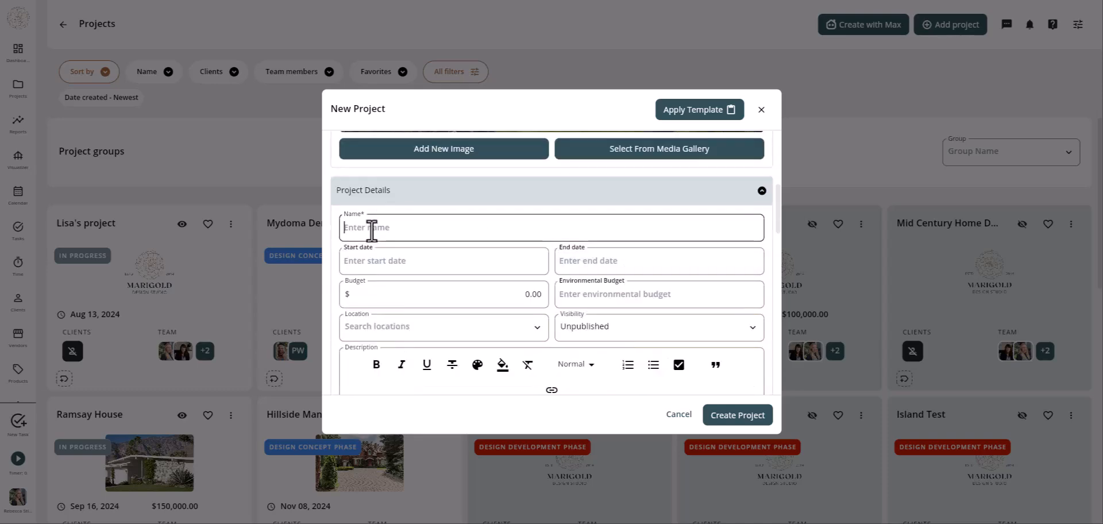
text(R24-0919-GLC)
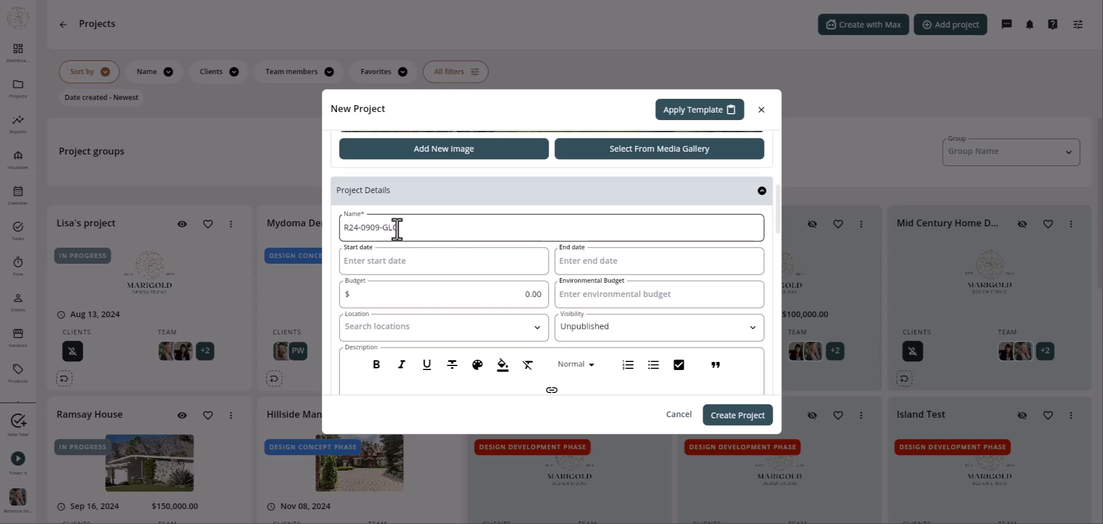
text(| Grand )
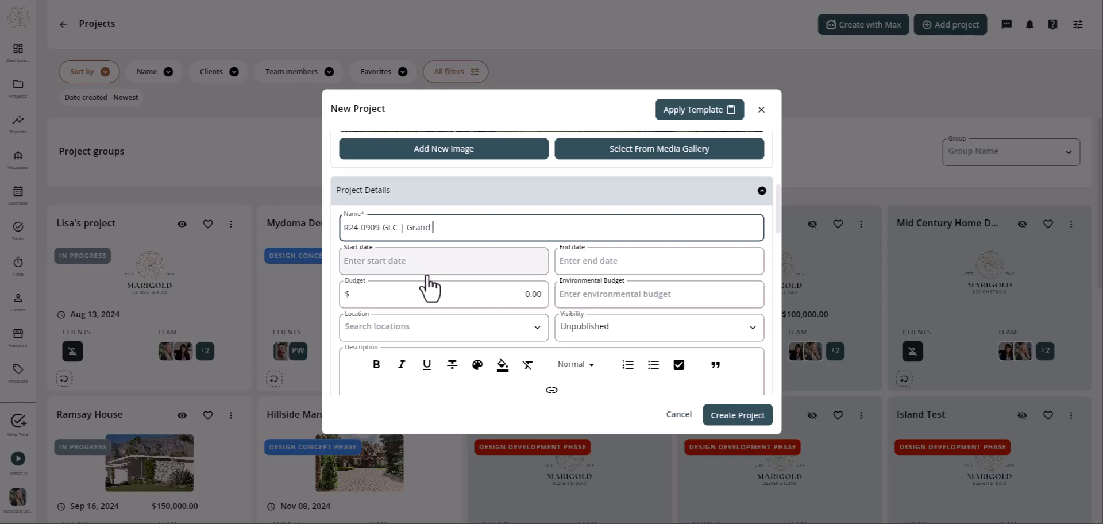
text(Lake Cabin)
- Set the start date to Sep 10, 2024 and the end date to Sep 30, 2025
click(443, 259)
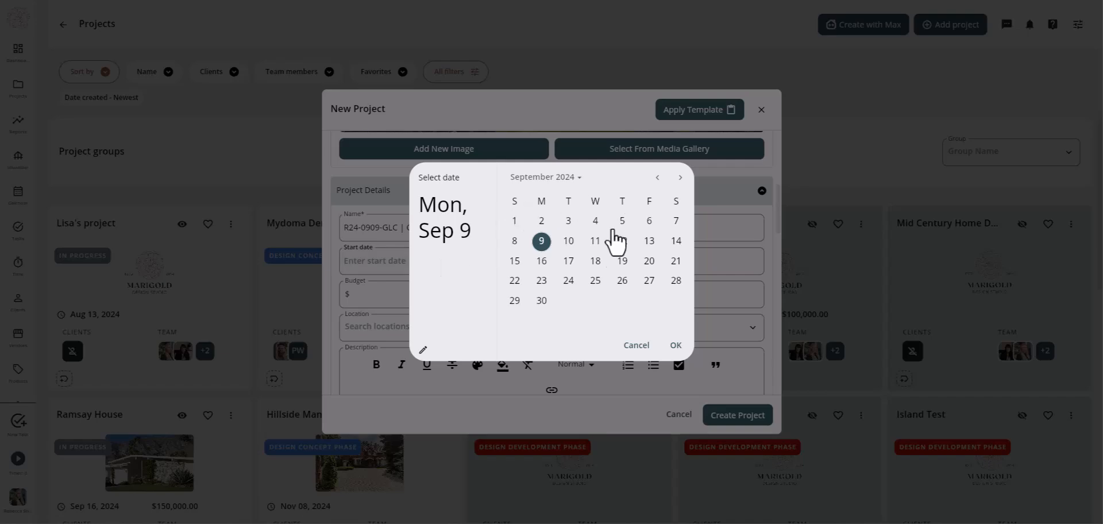
click(569, 241)
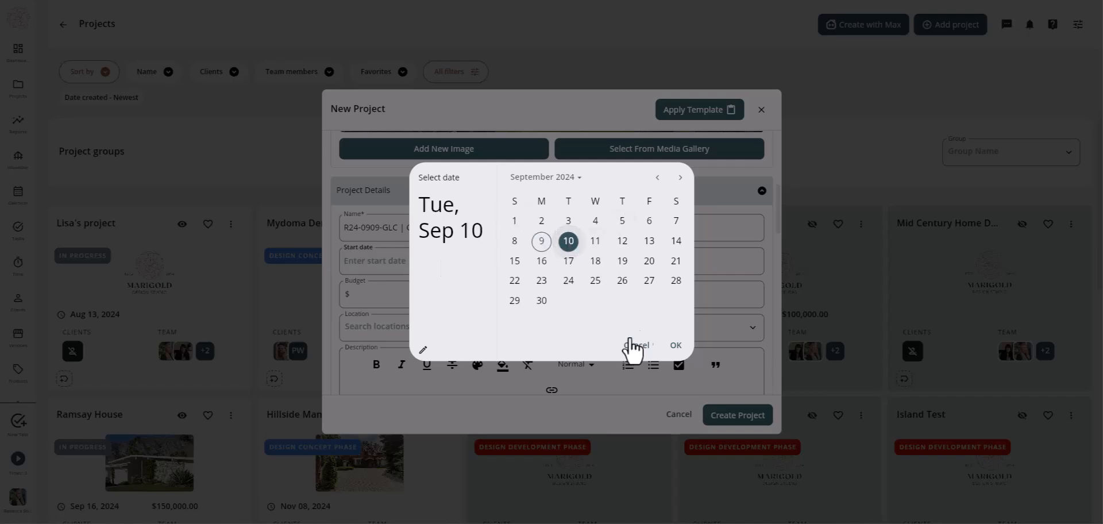
click(675, 345)
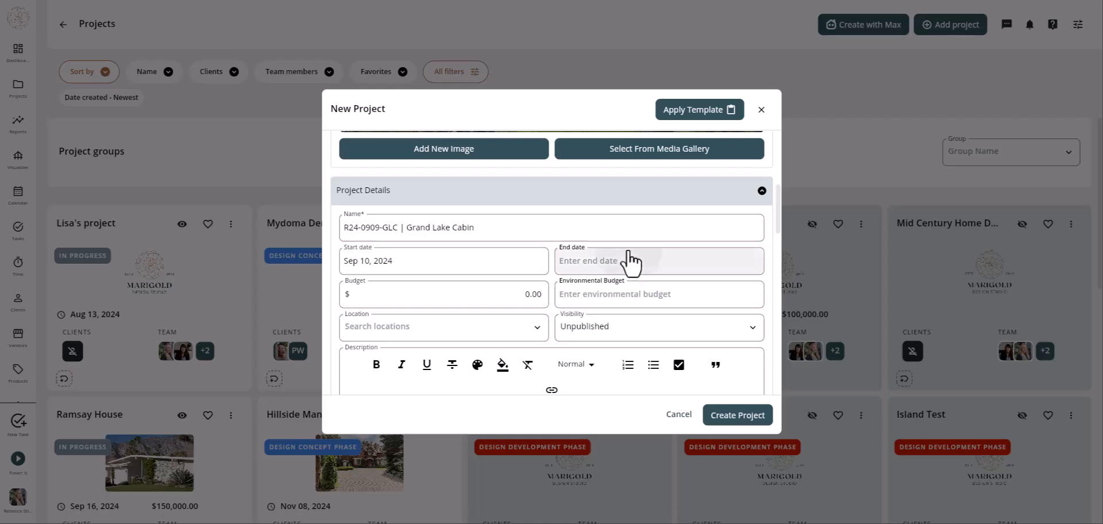
click(630, 261)
click(566, 178)
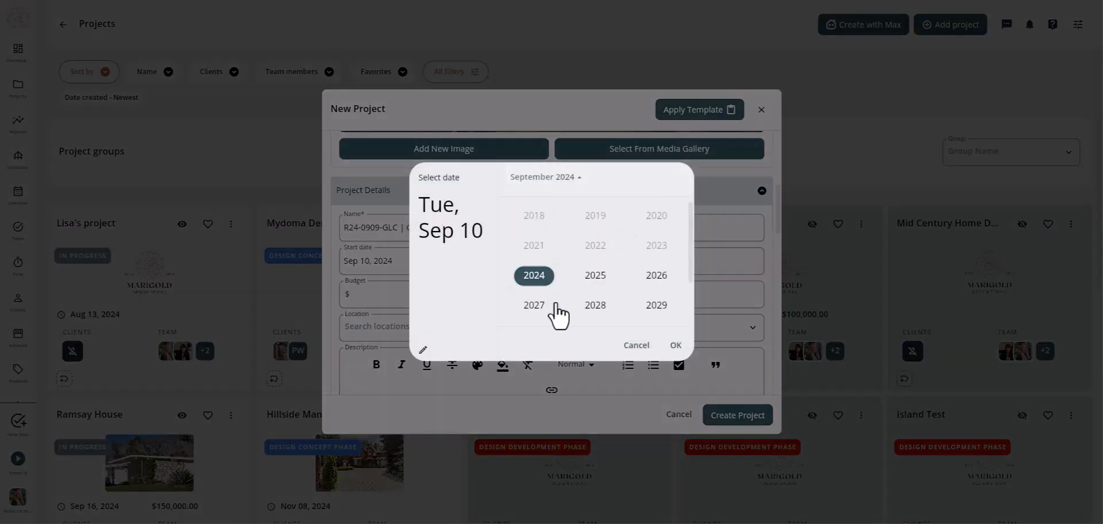
click(597, 280)
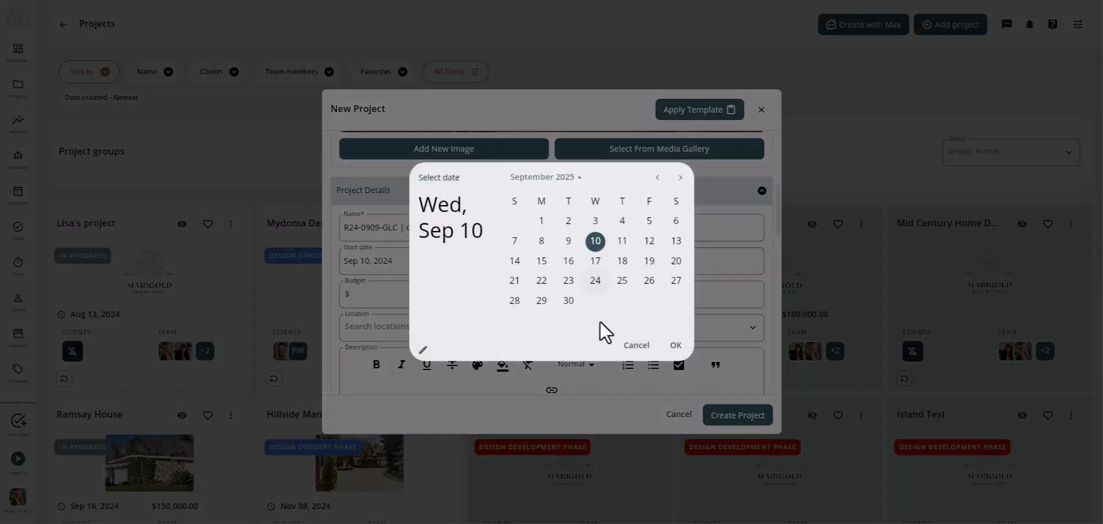
click(569, 301)
click(674, 348)
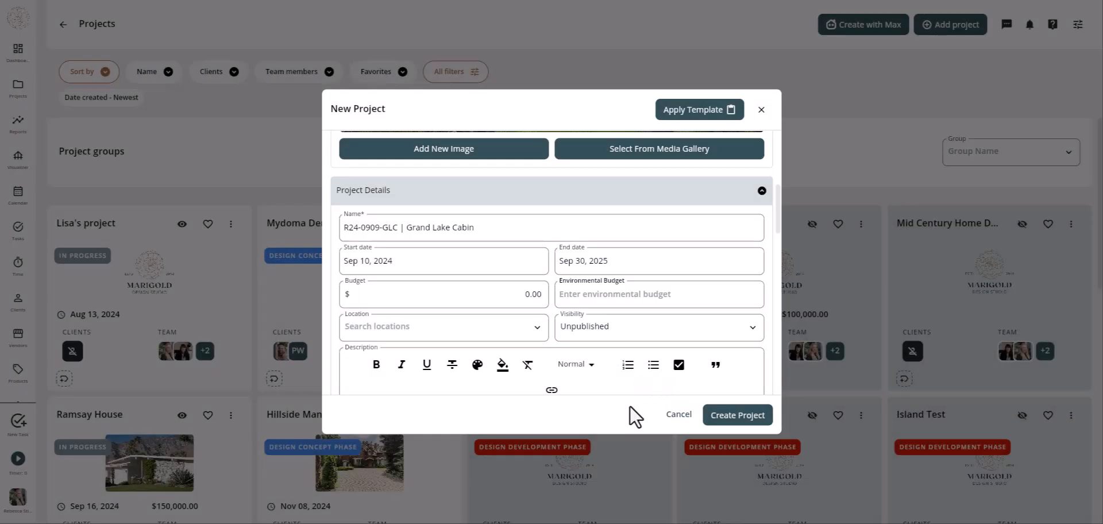
click(438, 293)
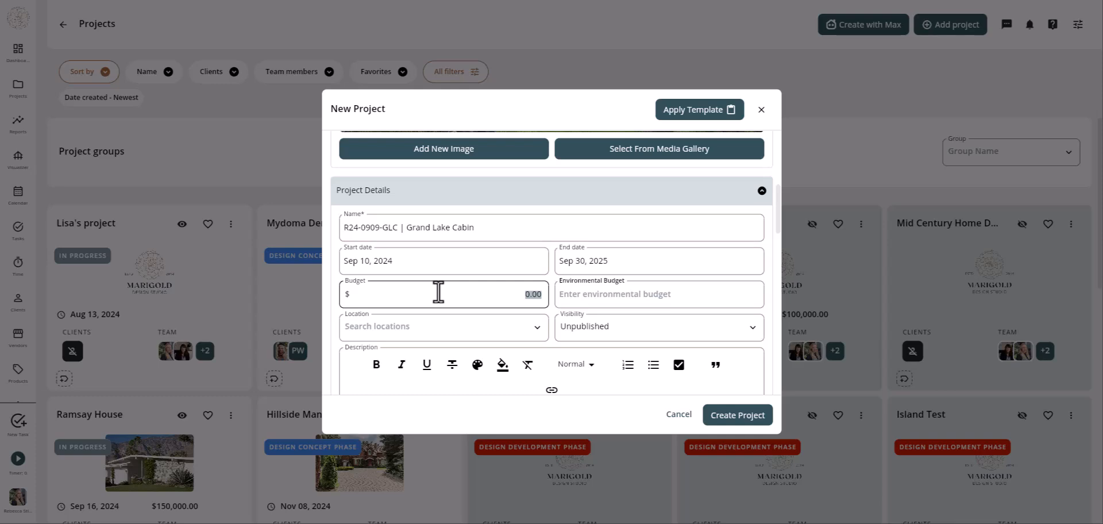
- Enter a 1,750,000 budget and set the location to the Norman, OK street address
text(1750000)
click(711, 303)
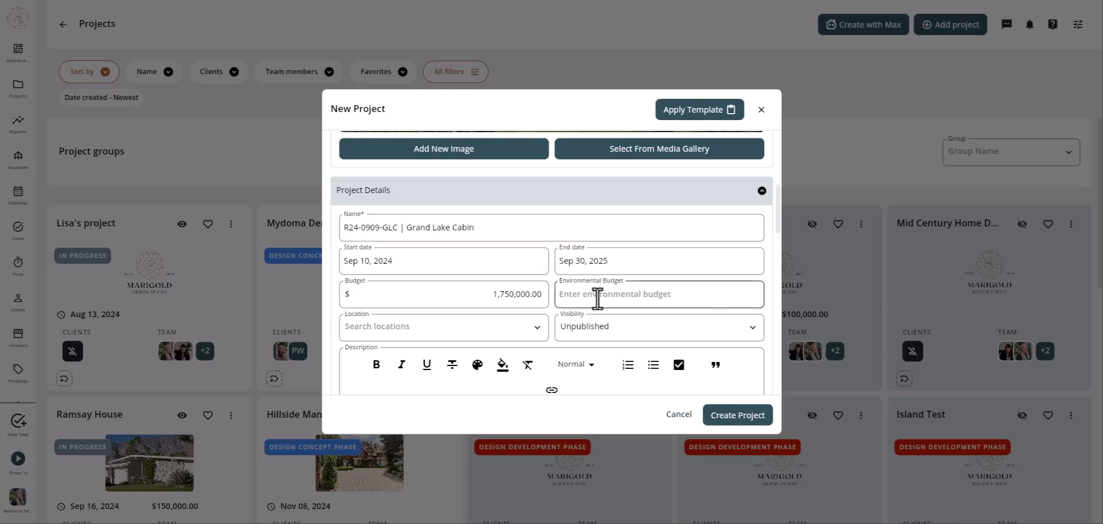
click(533, 330)
click(454, 77)
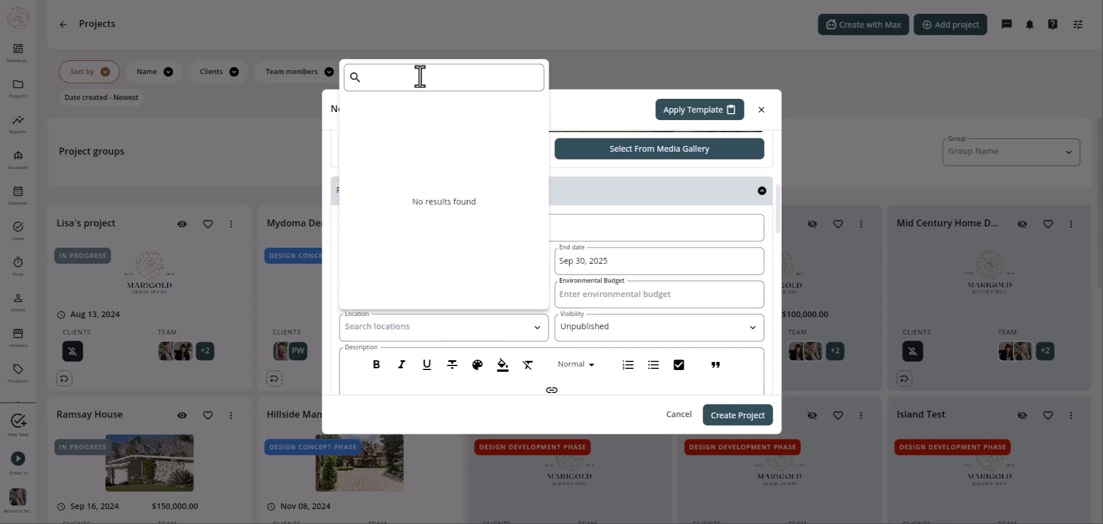
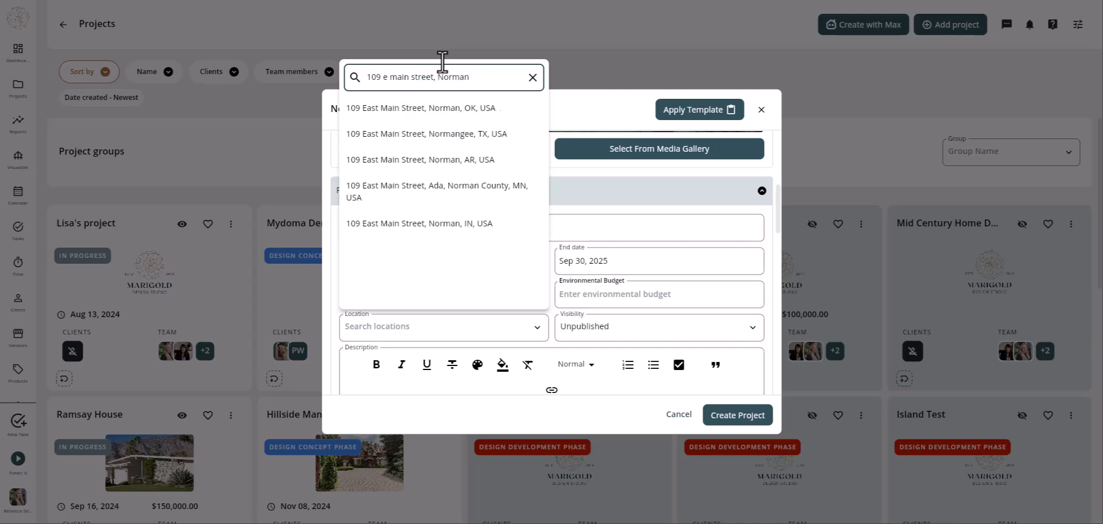
click(397, 114)
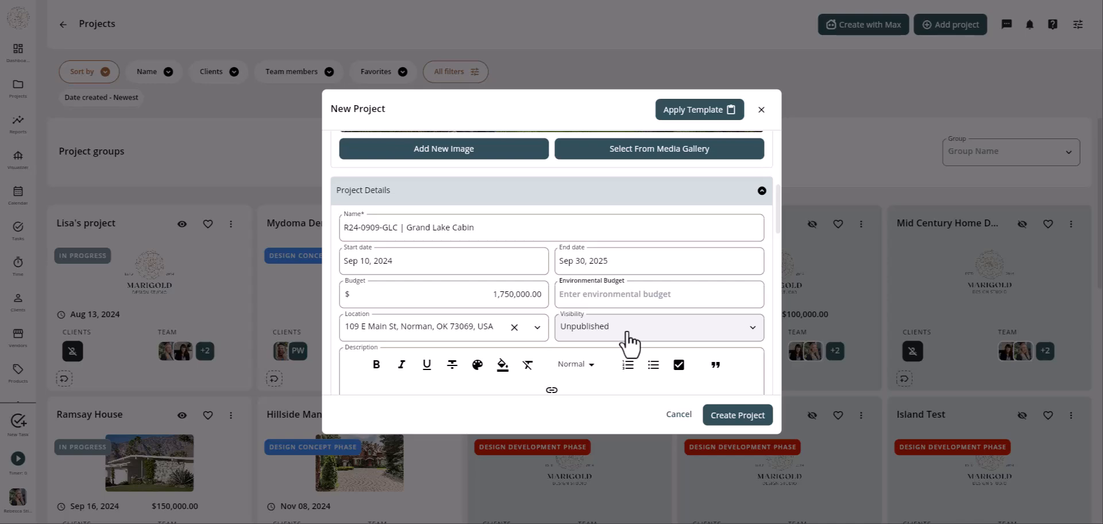
- Paste the client brief into the empty project description
scroll(637, 246, down, 3)
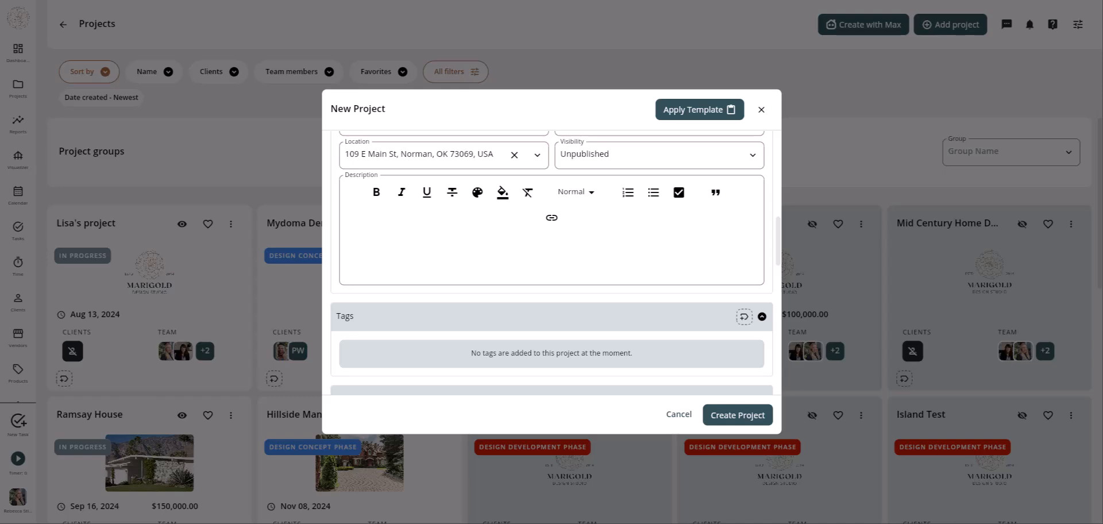
click(417, 246)
key(ctrl+v)
scroll(420, 241, down, 3)
scroll(464, 244, down, 3)
scroll(464, 245, down, 5)
scroll(467, 247, up, 15)
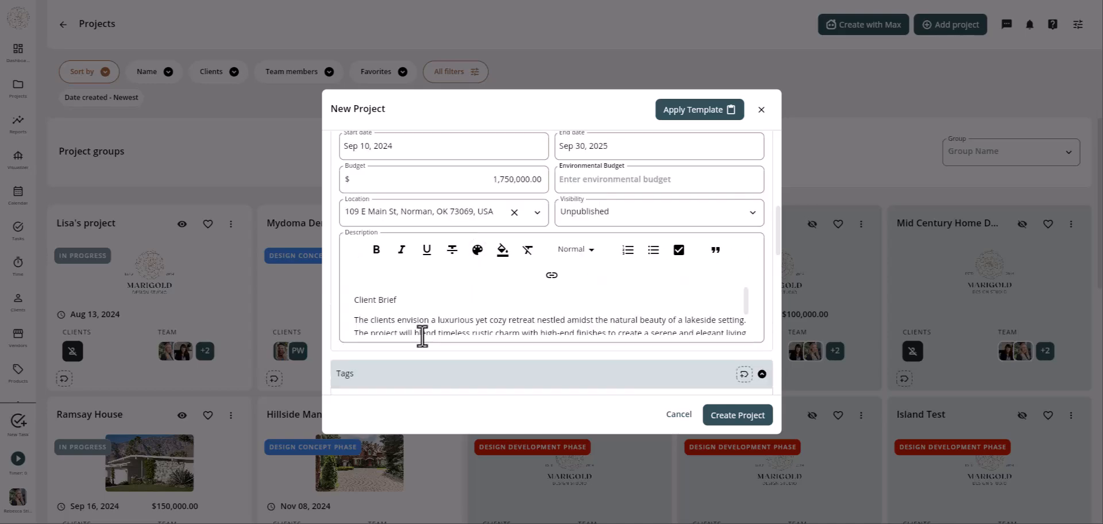
- Format the Client Brief line as Heading 2
double_click(382, 299)
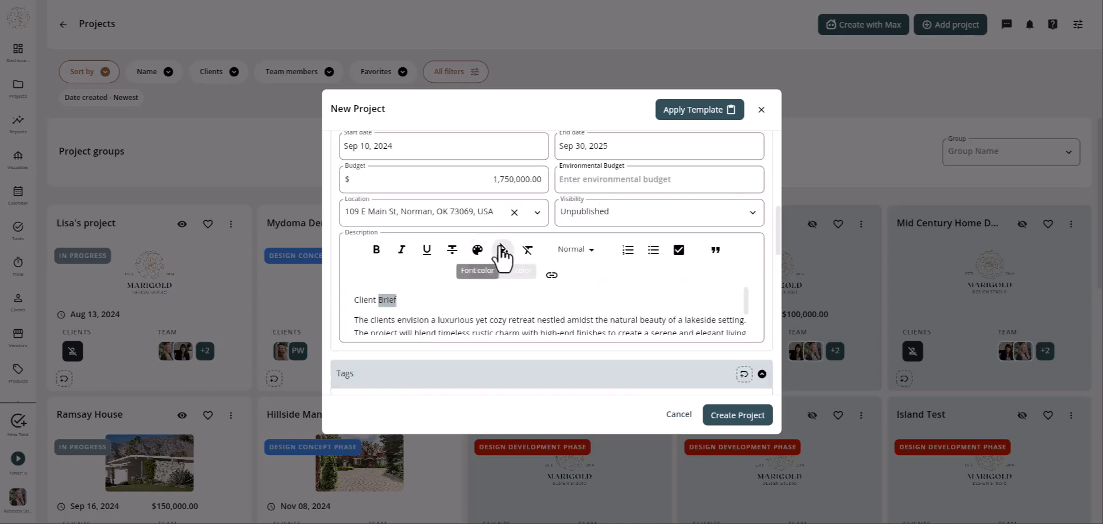
click(591, 257)
click(595, 294)
scroll(607, 296, down, 1)
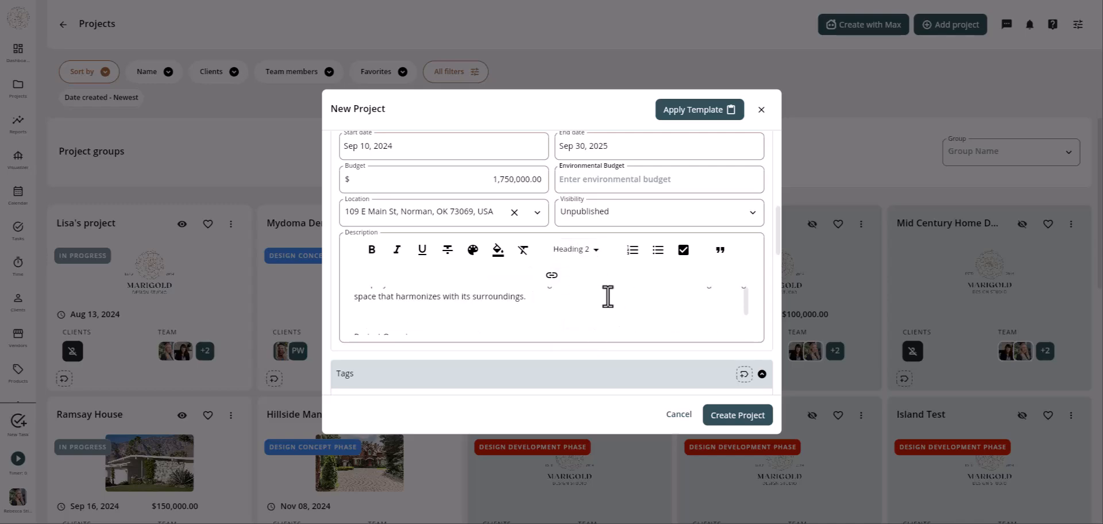
scroll(608, 297, up, 2)
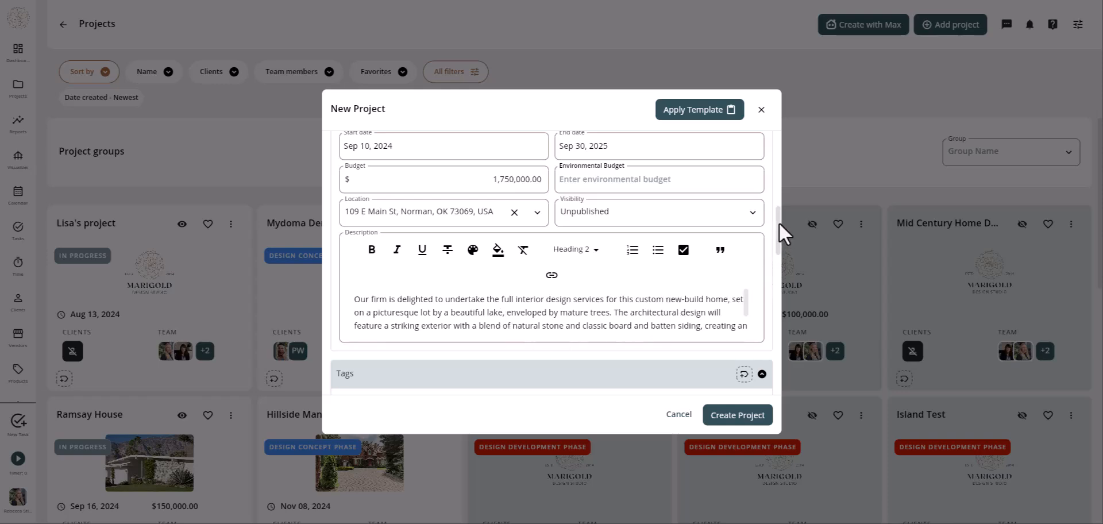
scroll(740, 302, down, 3)
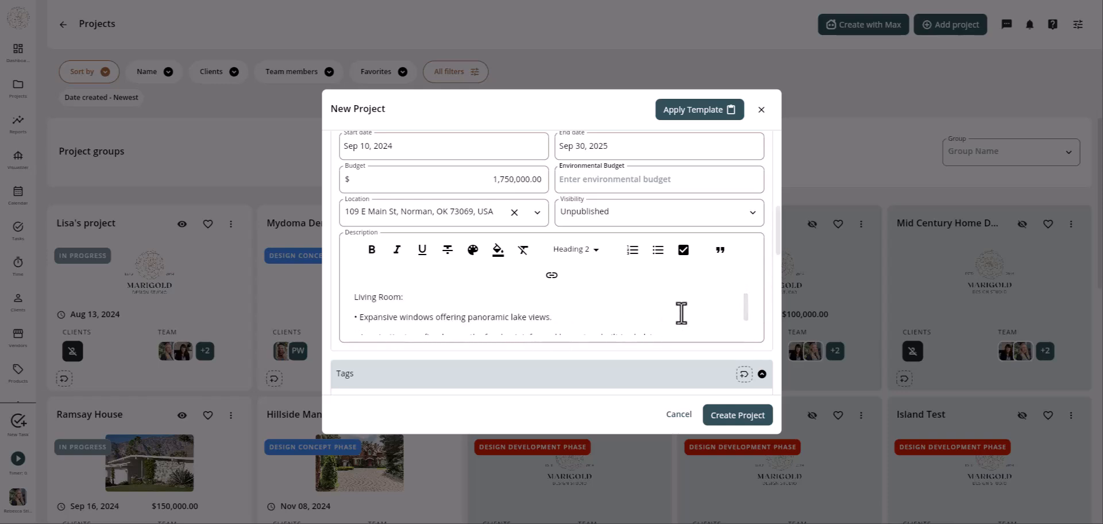
scroll(778, 230, down, 3)
scroll(777, 247, down, 3)
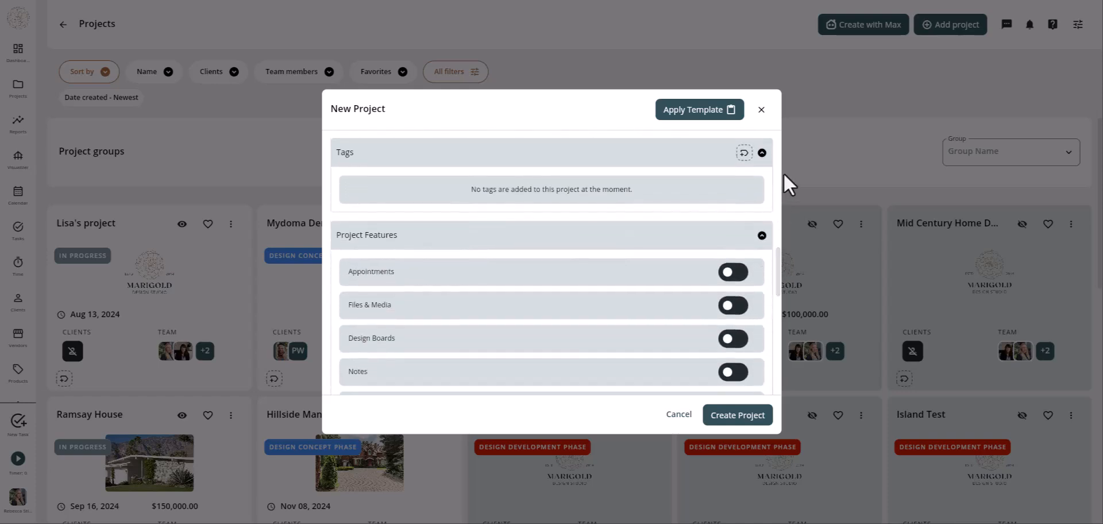
- Search the tag list for 'new' and add the NEW-BUILD tag
click(745, 158)
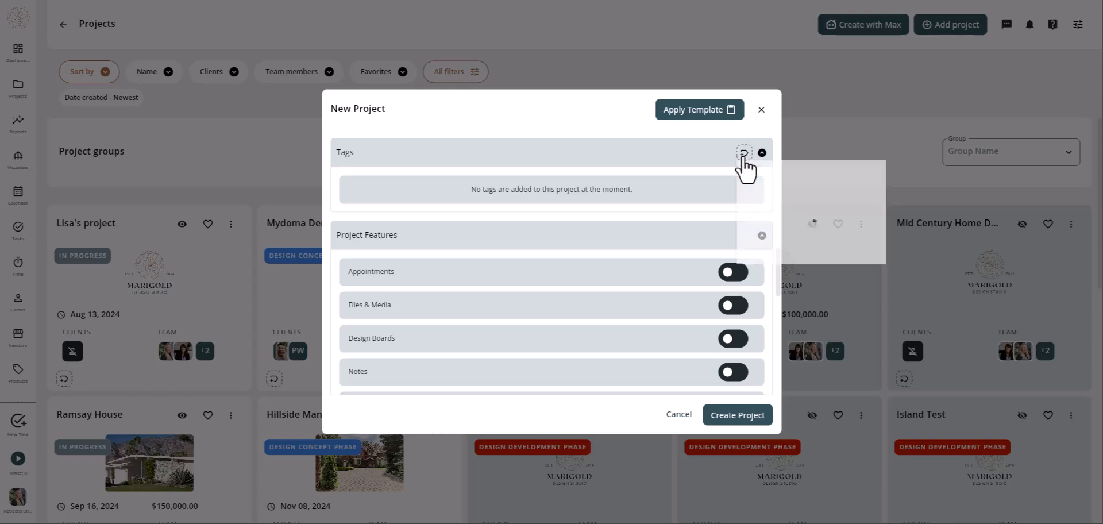
click(789, 190)
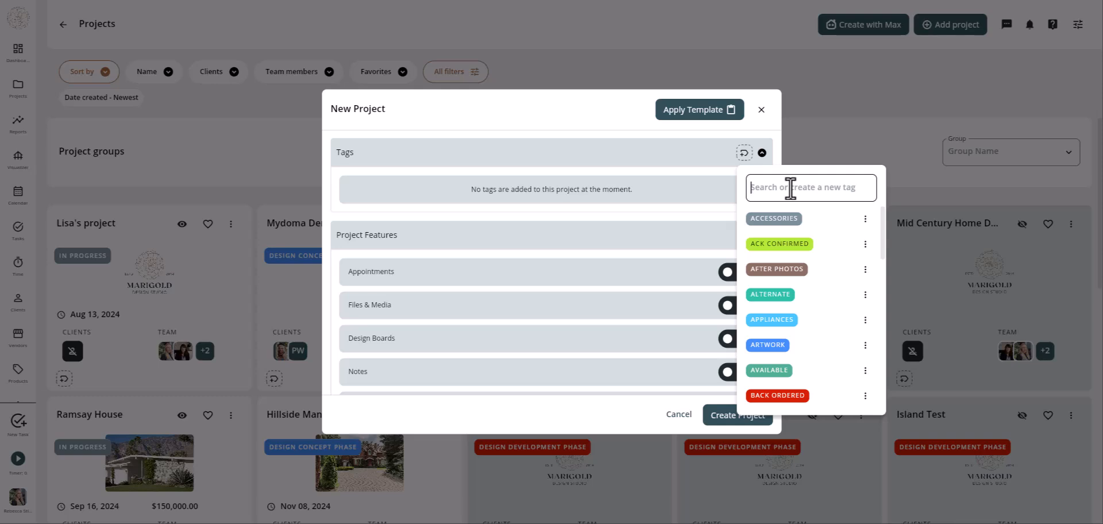
text(new)
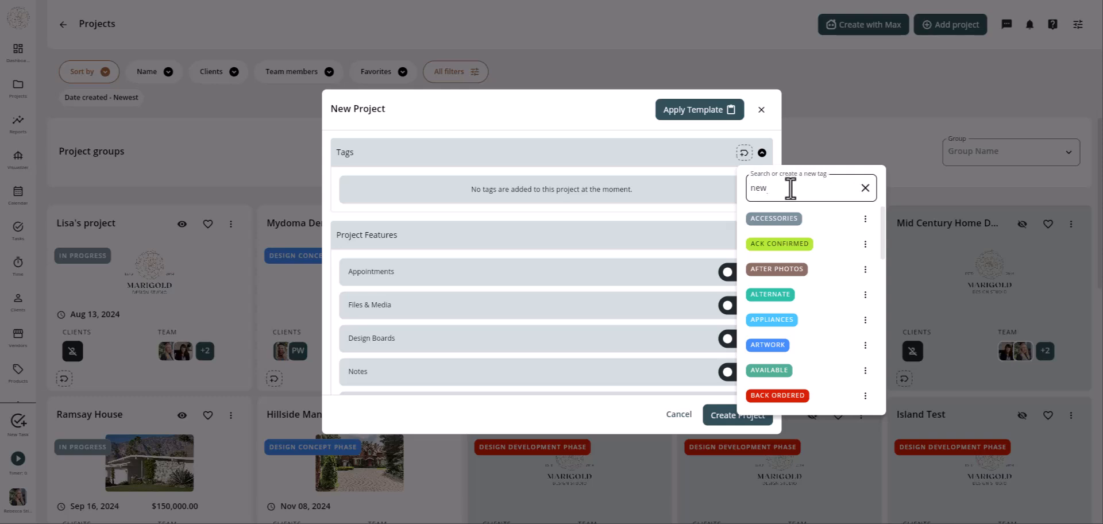
click(772, 221)
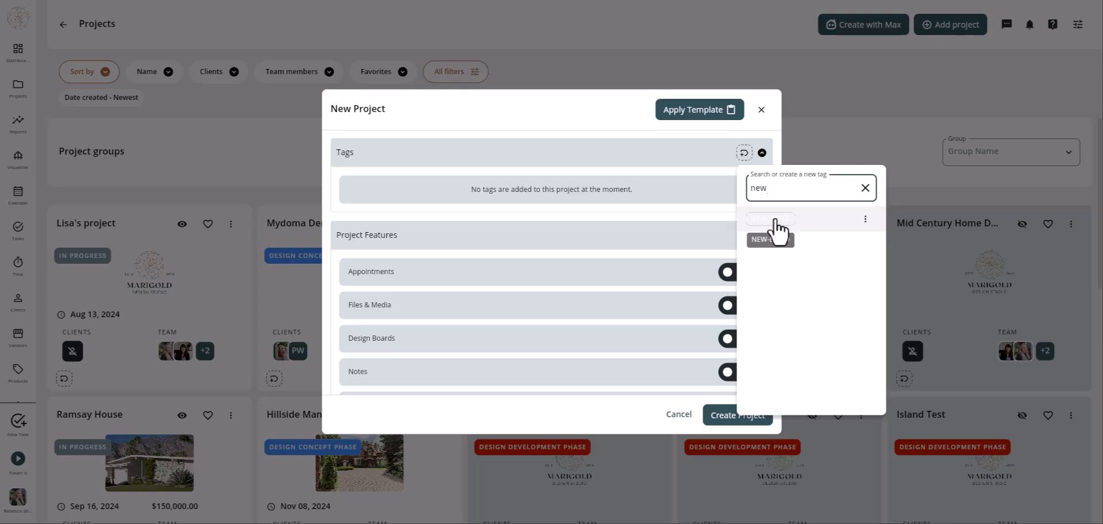
click(627, 416)
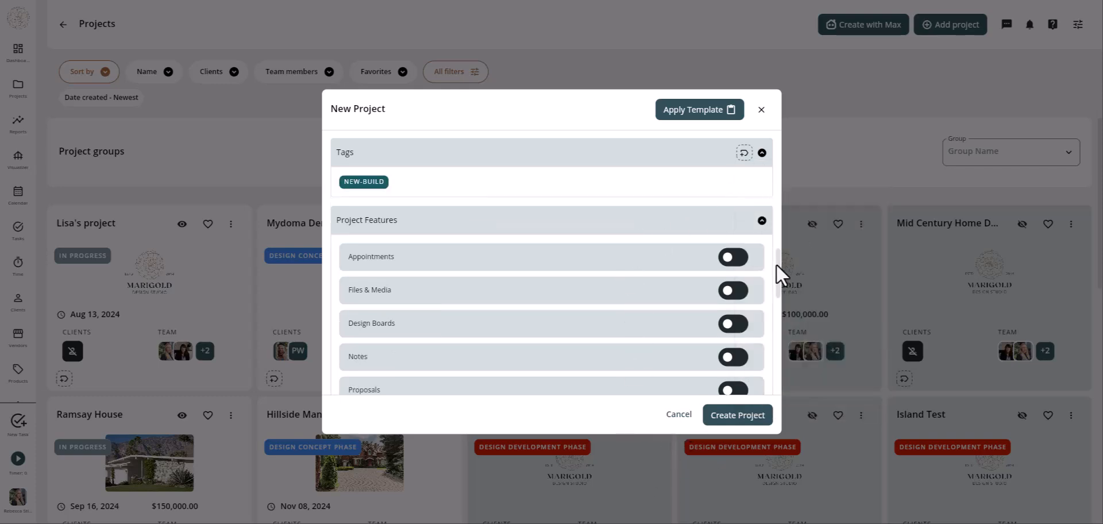
- Switch on Appointments, Files & Media, Design Boards and Questionnaires, keeping Notes off
drag(776, 264, 781, 276)
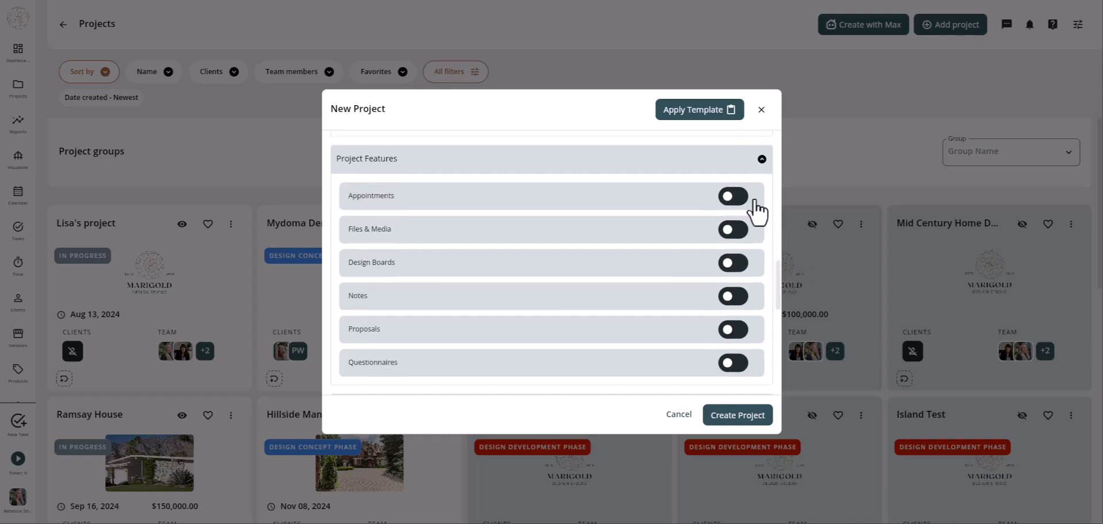
click(740, 199)
click(739, 230)
click(747, 266)
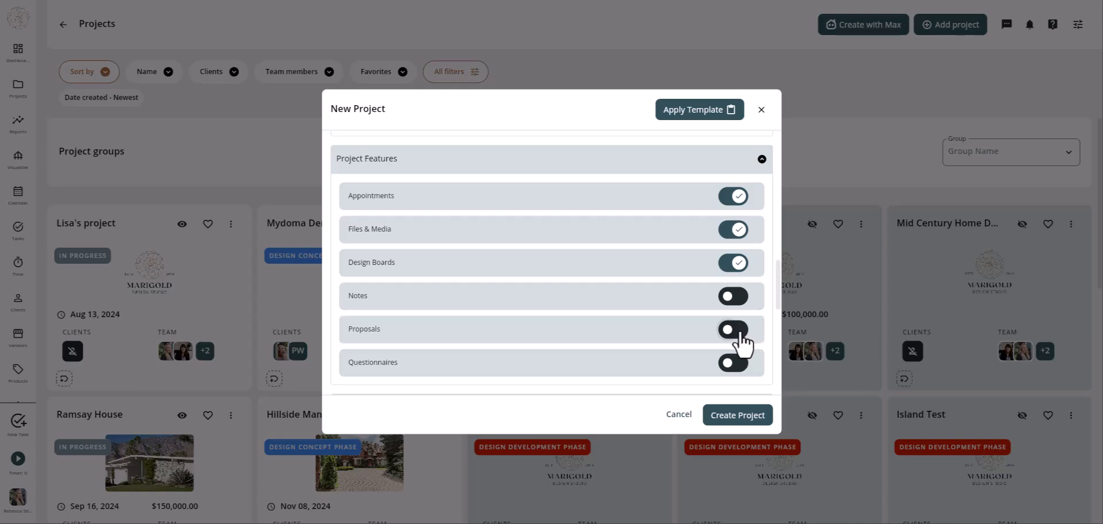
click(742, 368)
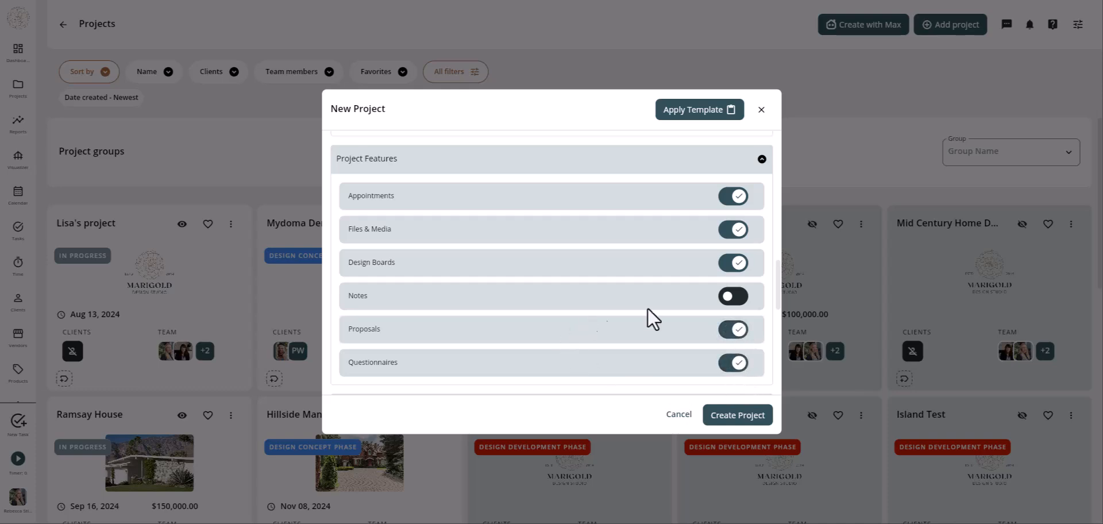
drag(778, 272, 793, 306)
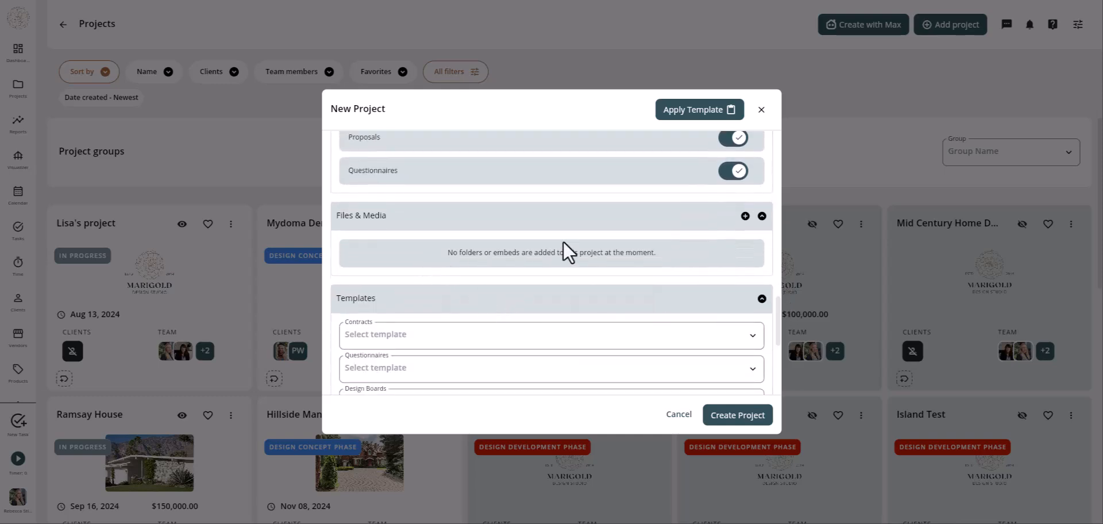
- Create the Welcome Packet and Inspiration Images folders in Files & Media
click(745, 216)
click(487, 290)
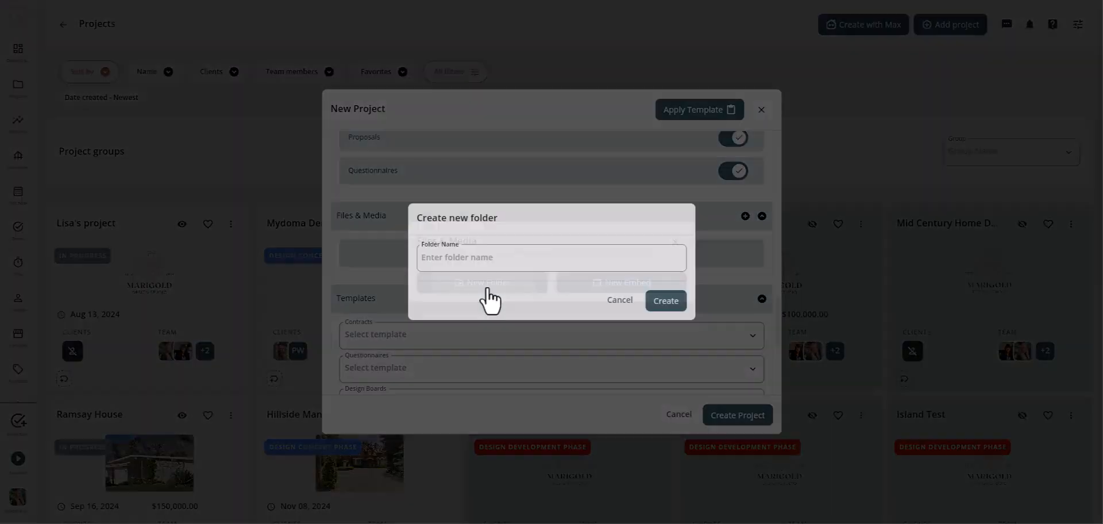
click(532, 265)
text(Welcome Pack)
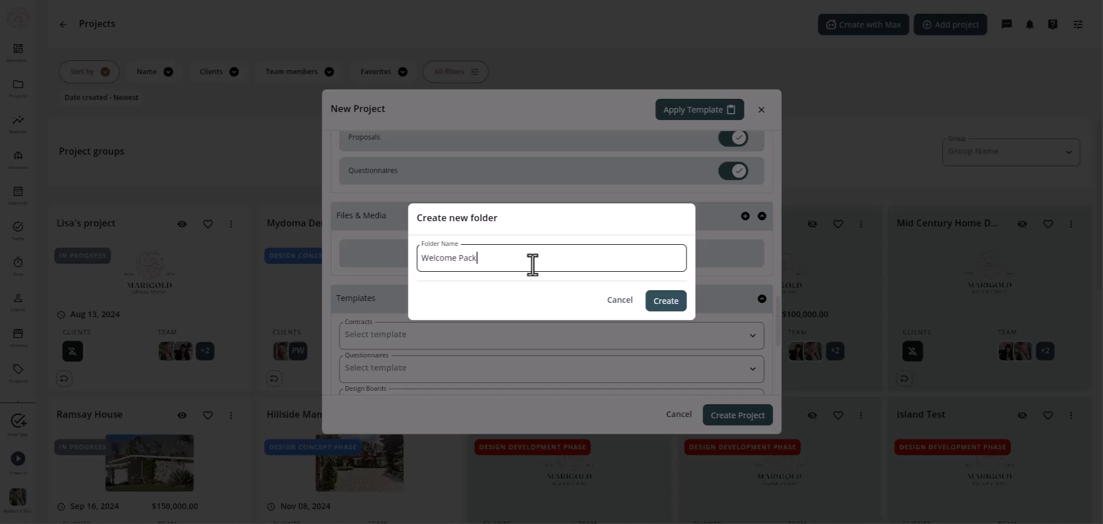
text(et)
click(668, 302)
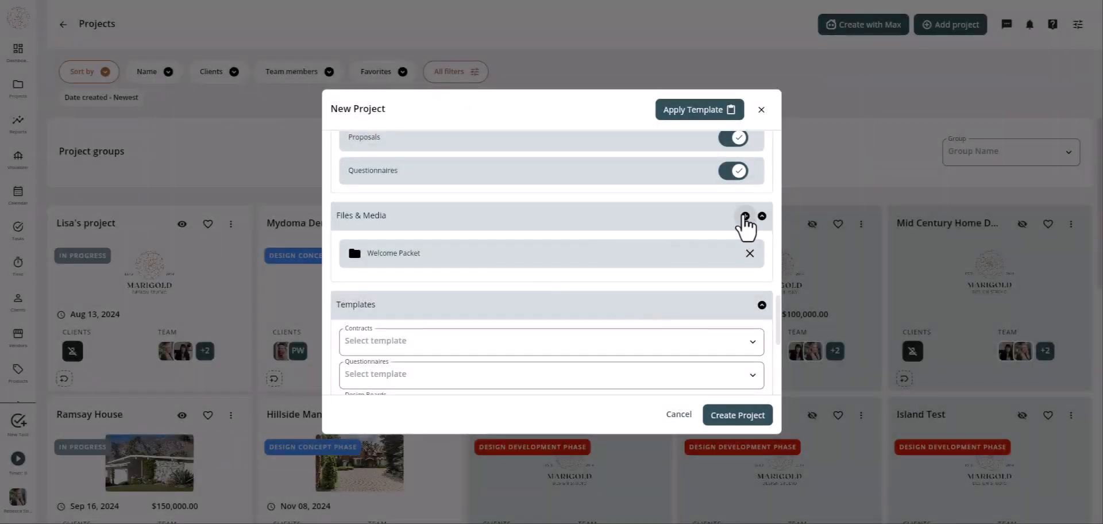
click(745, 216)
click(490, 288)
click(482, 259)
text(Inspiration Images)
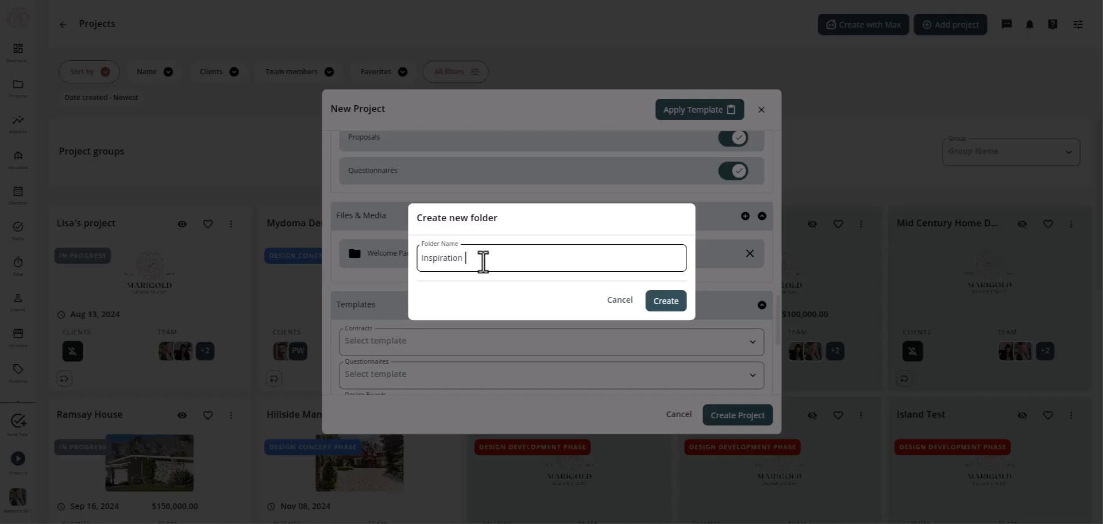
click(667, 300)
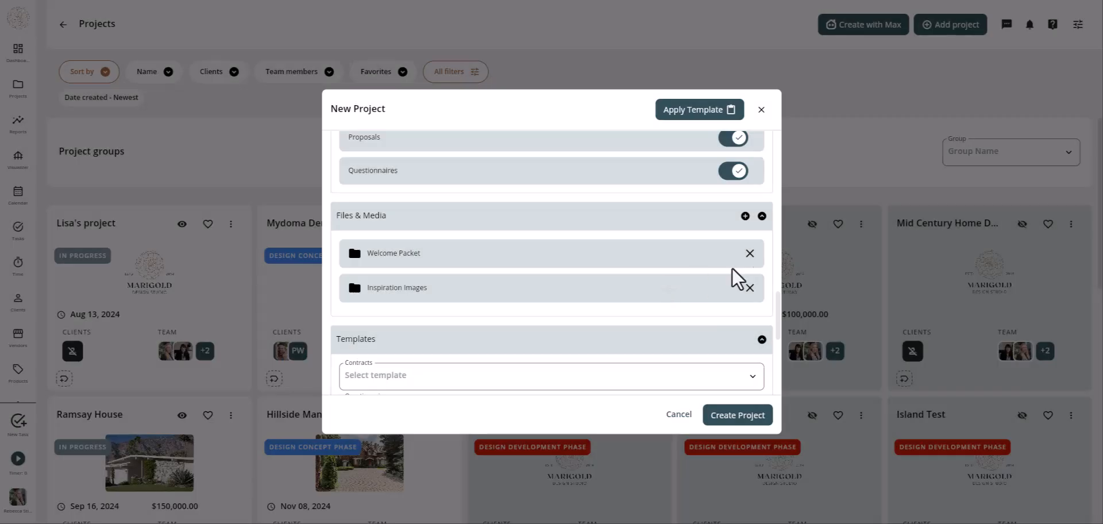
- Create a third folder named Renderings in Files & Media
click(745, 216)
click(485, 283)
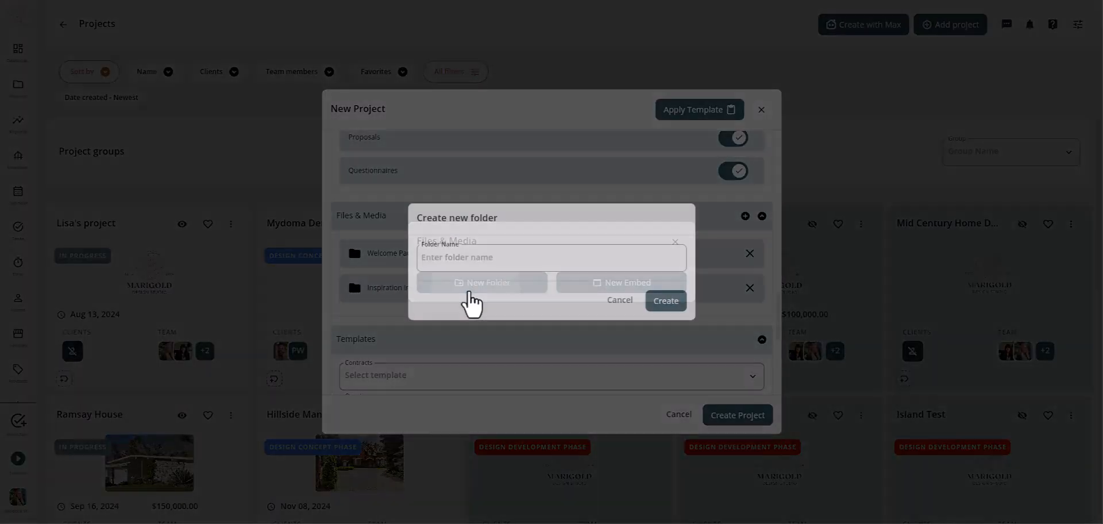
click(476, 258)
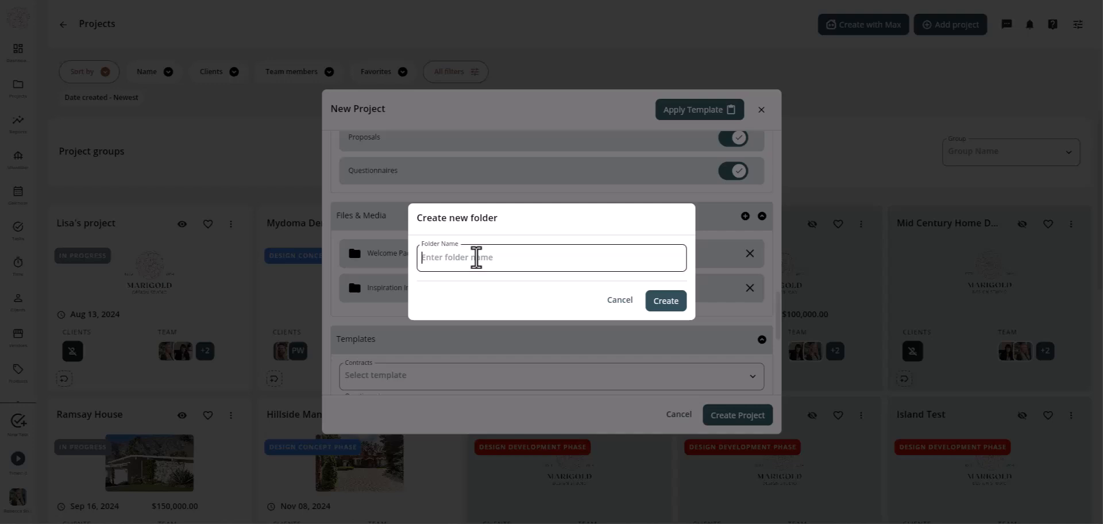
text(Renderings)
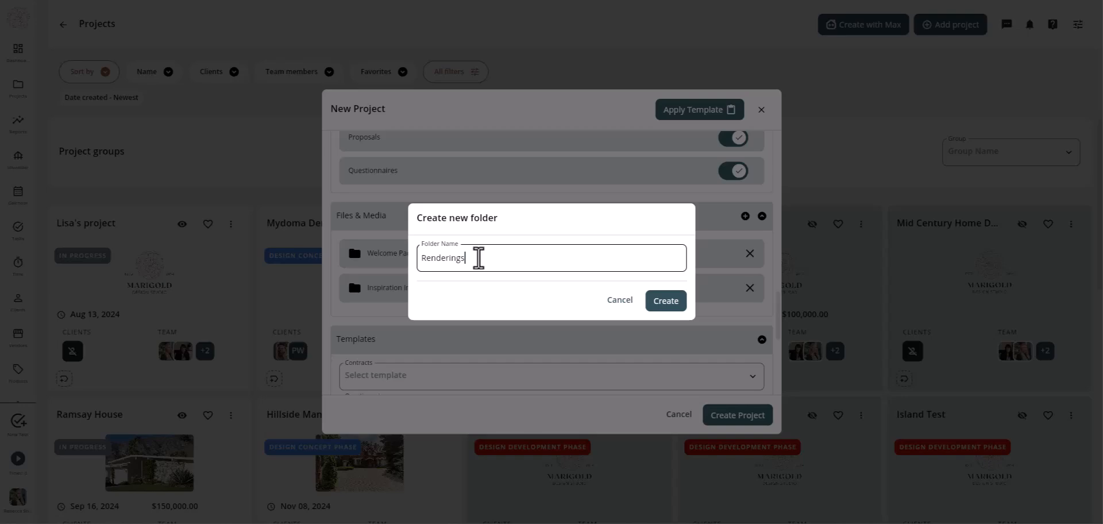
click(668, 301)
click(745, 216)
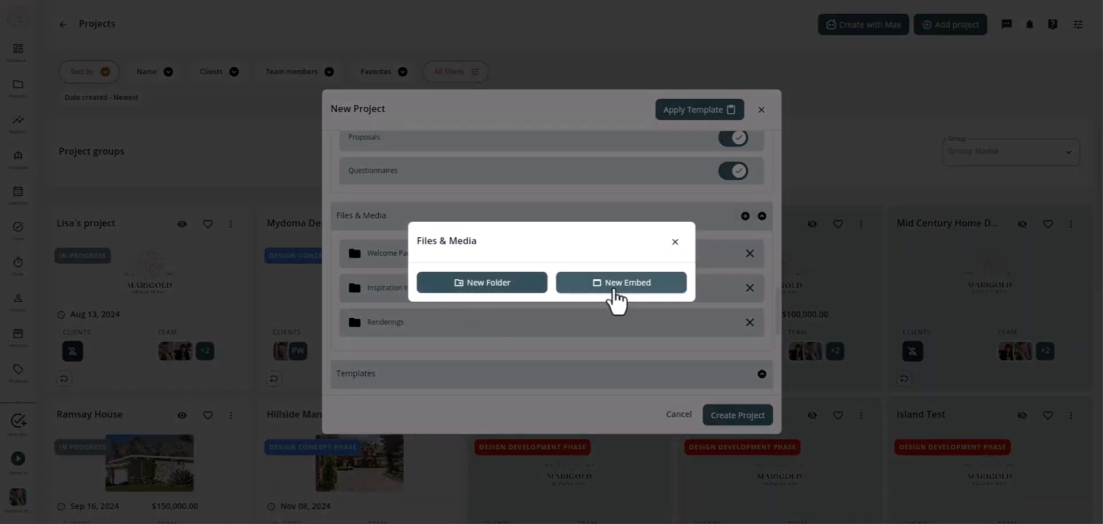
- Attach the Full-Service Contract Template - Highlighted and Scope contract templates
click(675, 242)
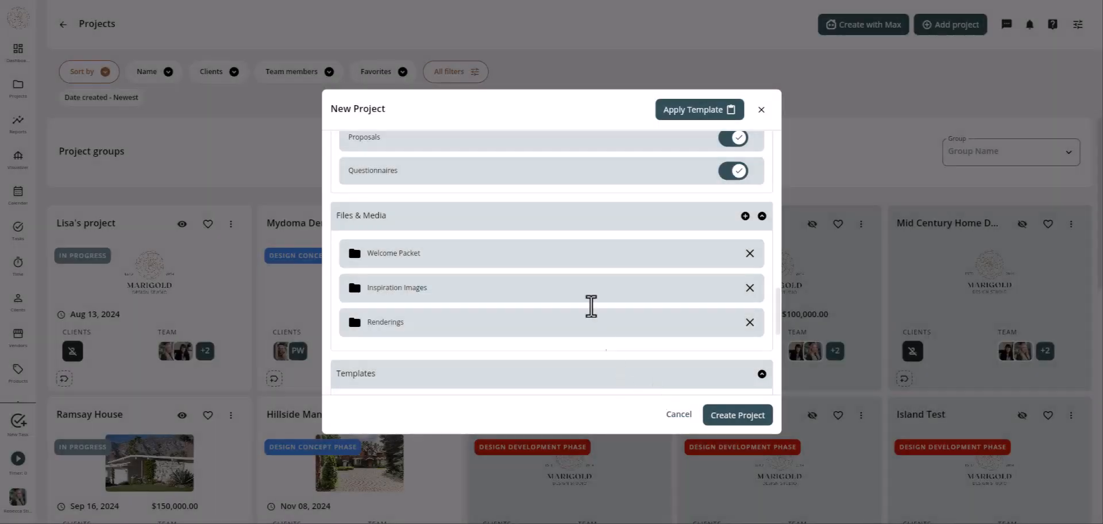
scroll(588, 251, down, 4)
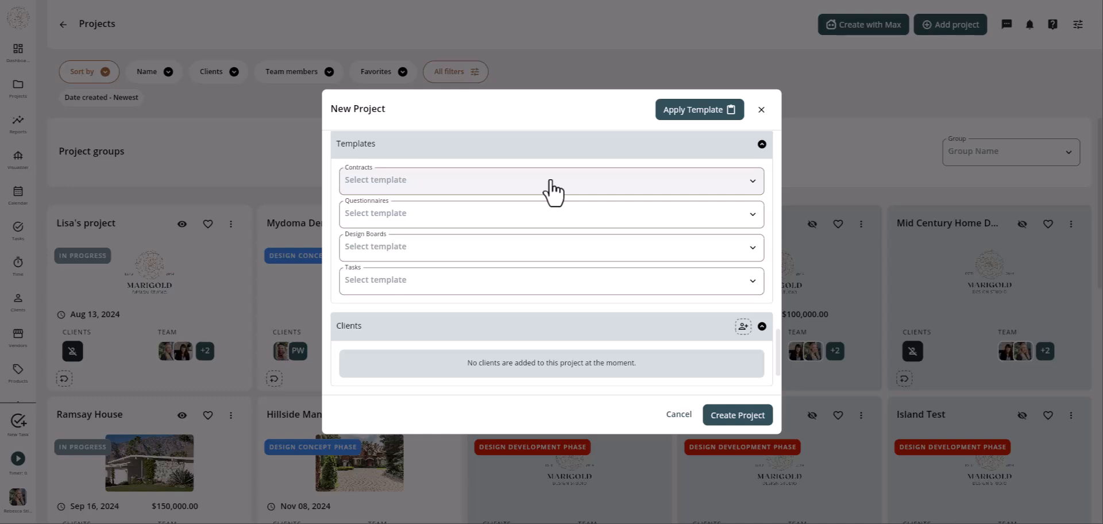
click(552, 192)
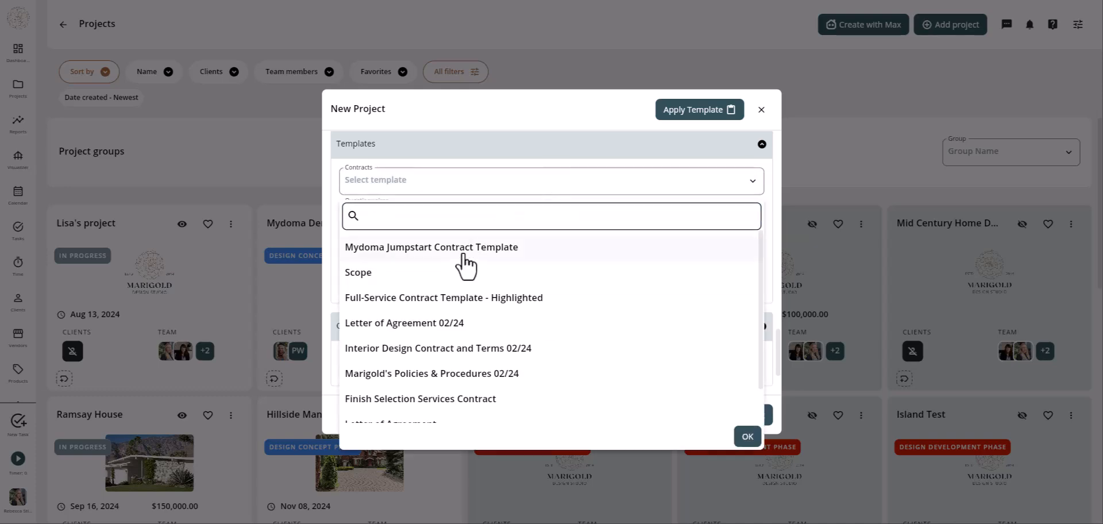
click(428, 300)
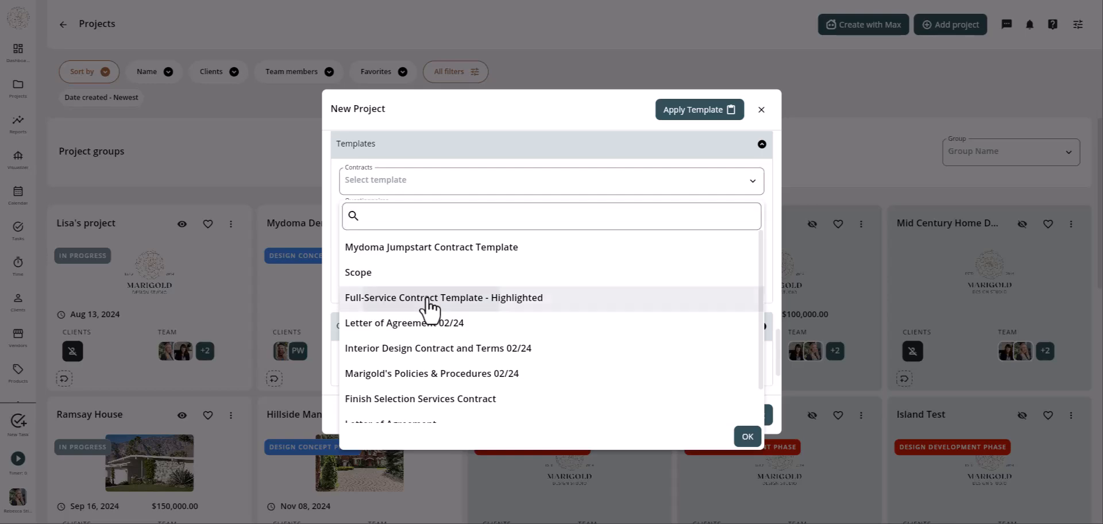
click(747, 439)
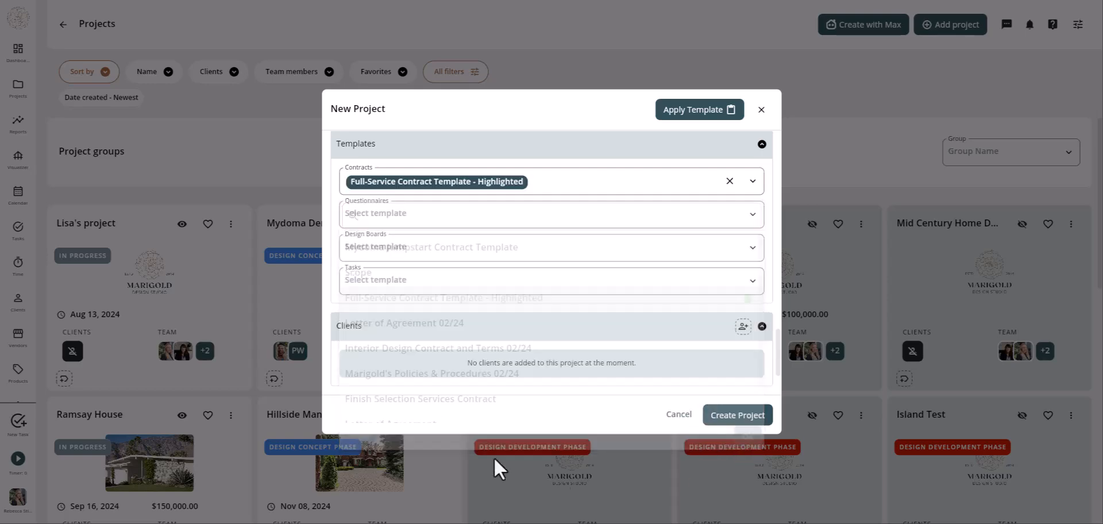
click(606, 185)
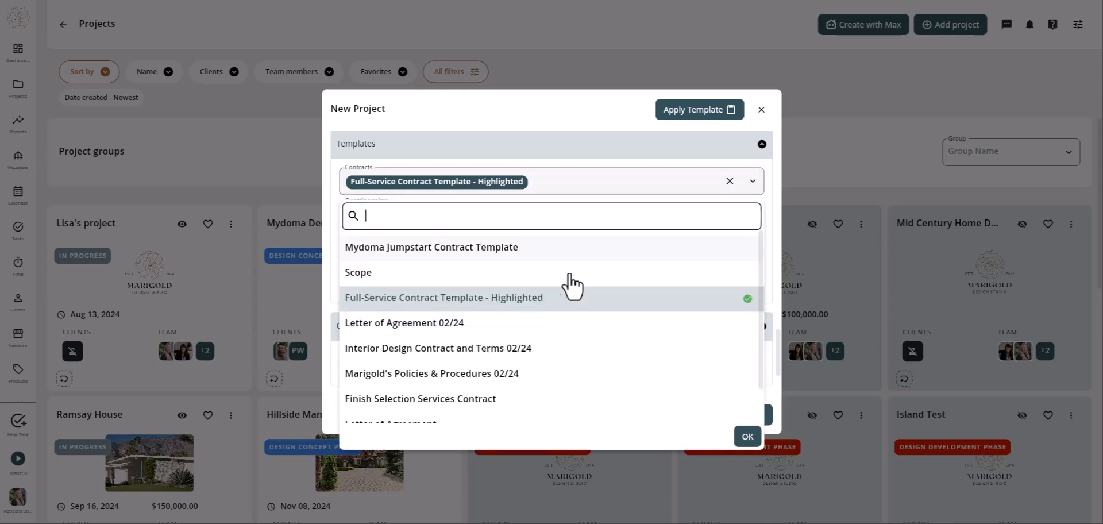
click(351, 277)
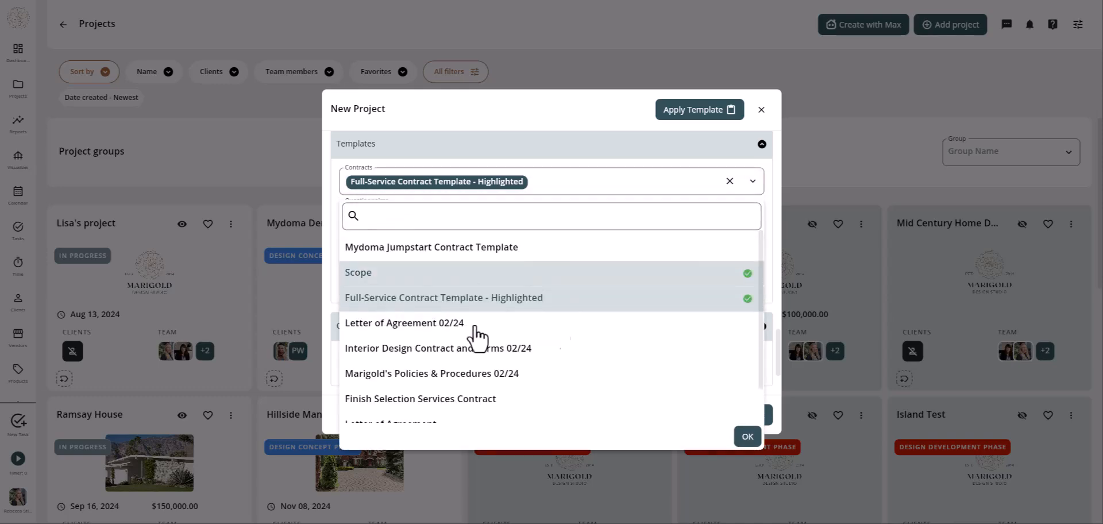
click(747, 438)
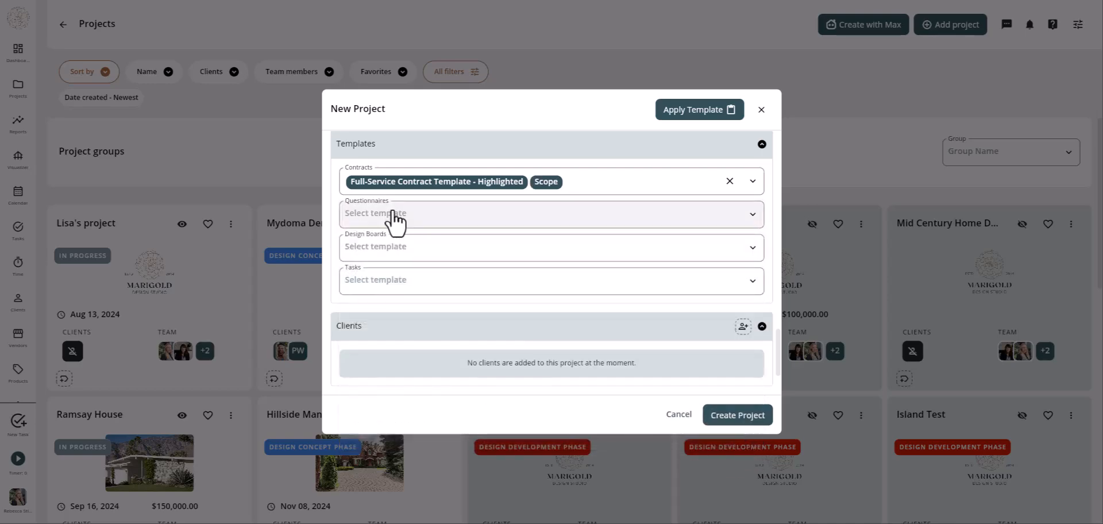
- Attach the Jot Form Style Assessment, Jot Form Space Assessment and Design Intake questionnaires
click(395, 216)
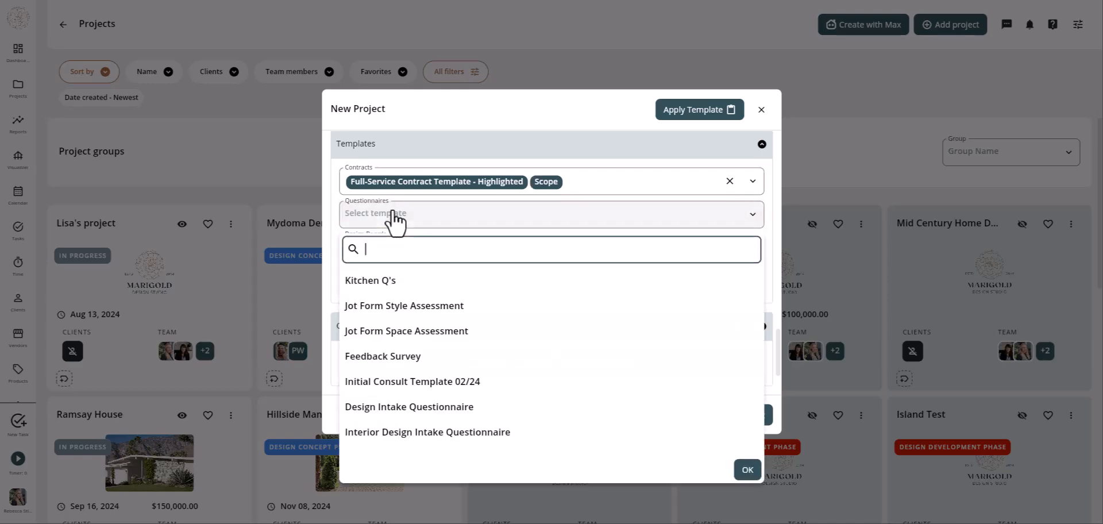
click(430, 308)
click(440, 334)
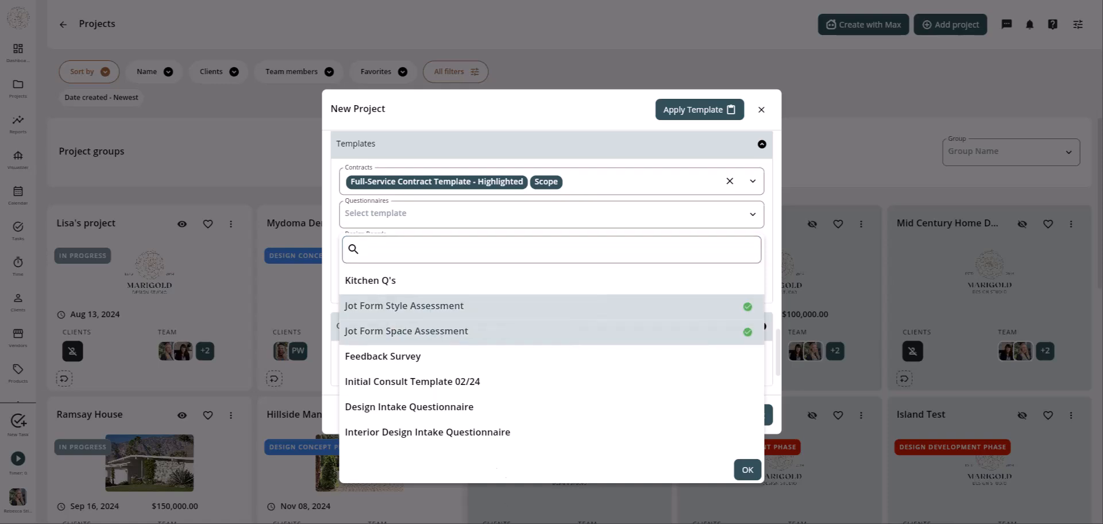
click(391, 409)
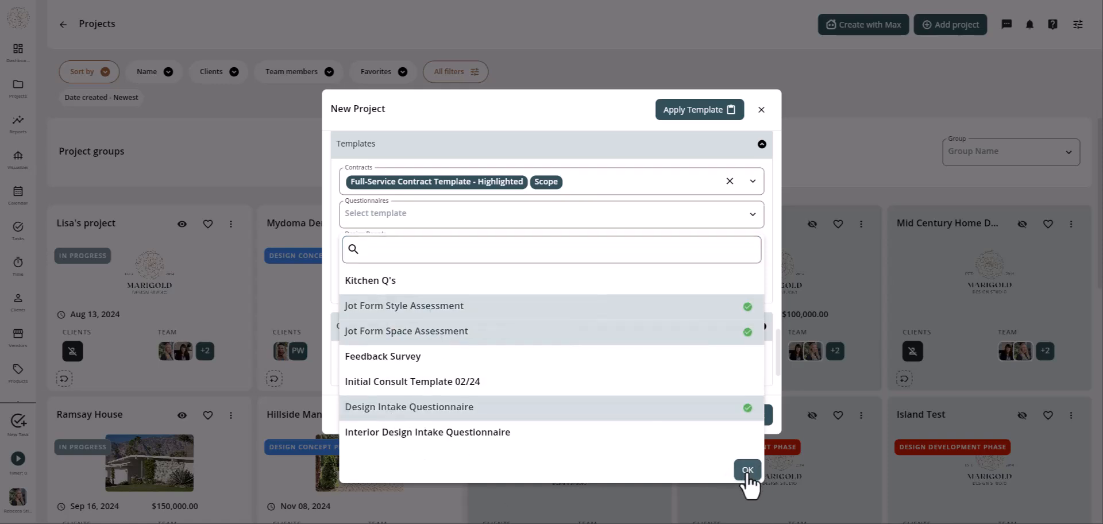
click(746, 471)
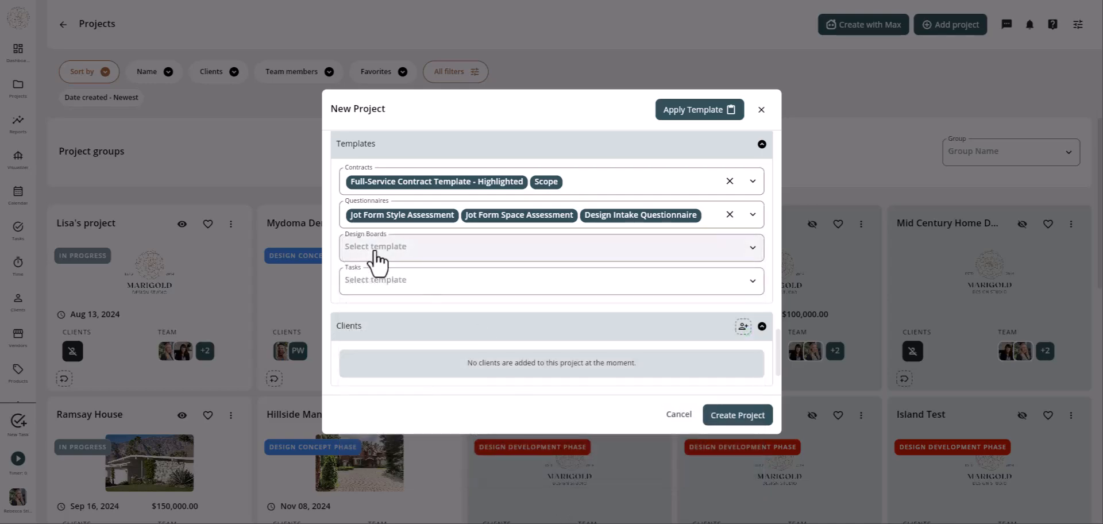
- Attach the Detailed Design Concept w/ Logo design board template
click(377, 253)
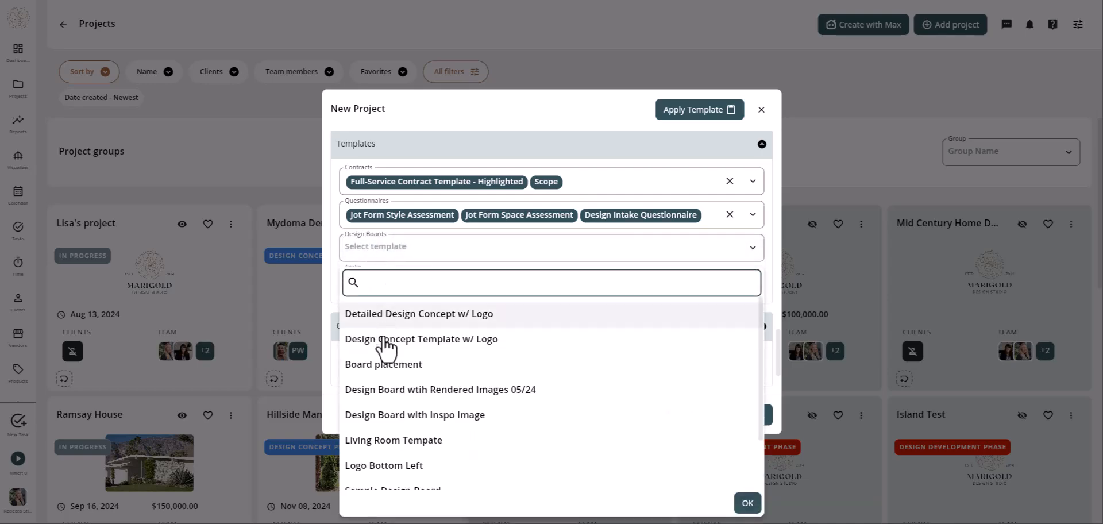
click(379, 315)
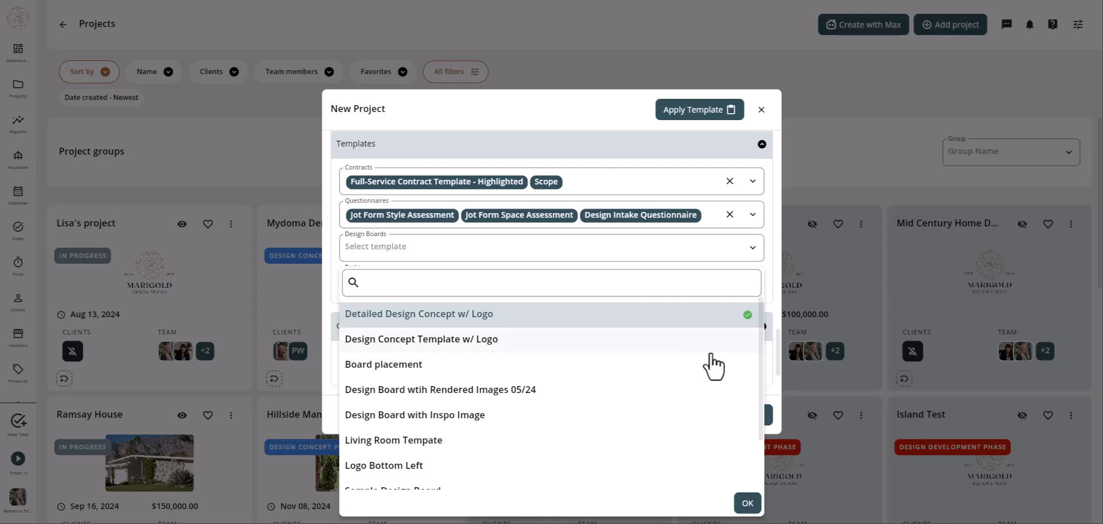
click(748, 503)
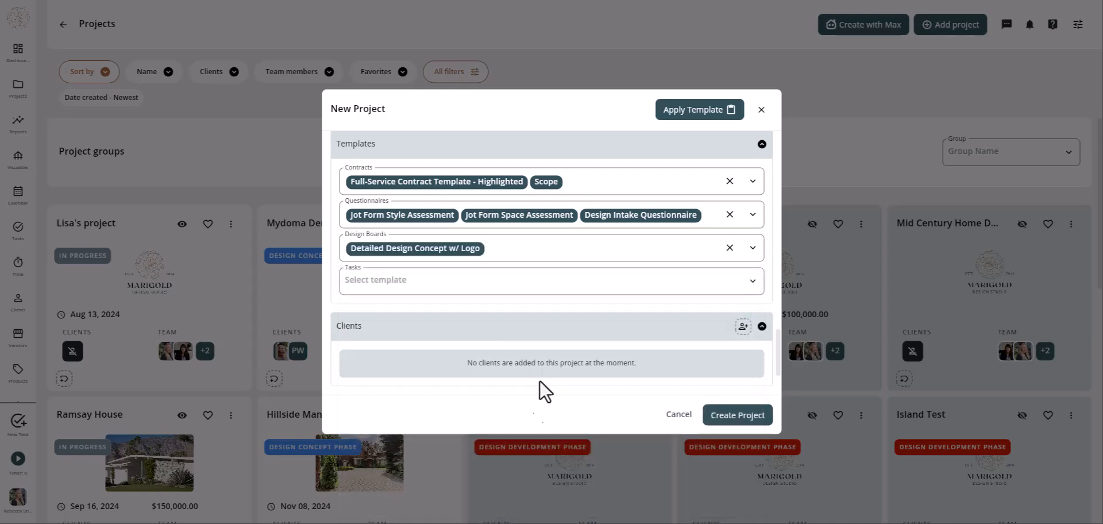
- Attach the seven 02/24 task templates, from Onboarding Checklist through Project Wrap Up
click(406, 283)
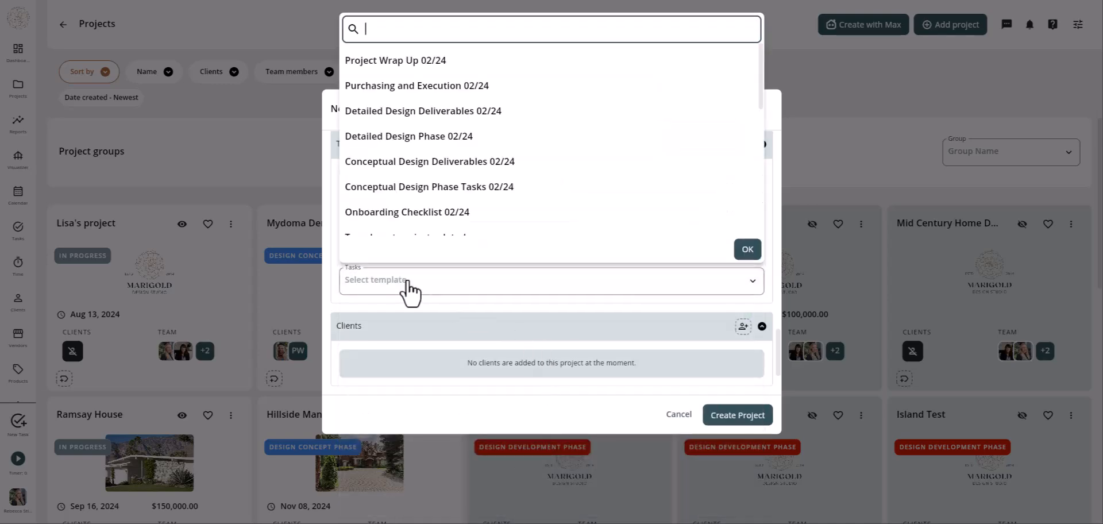
click(450, 60)
click(459, 87)
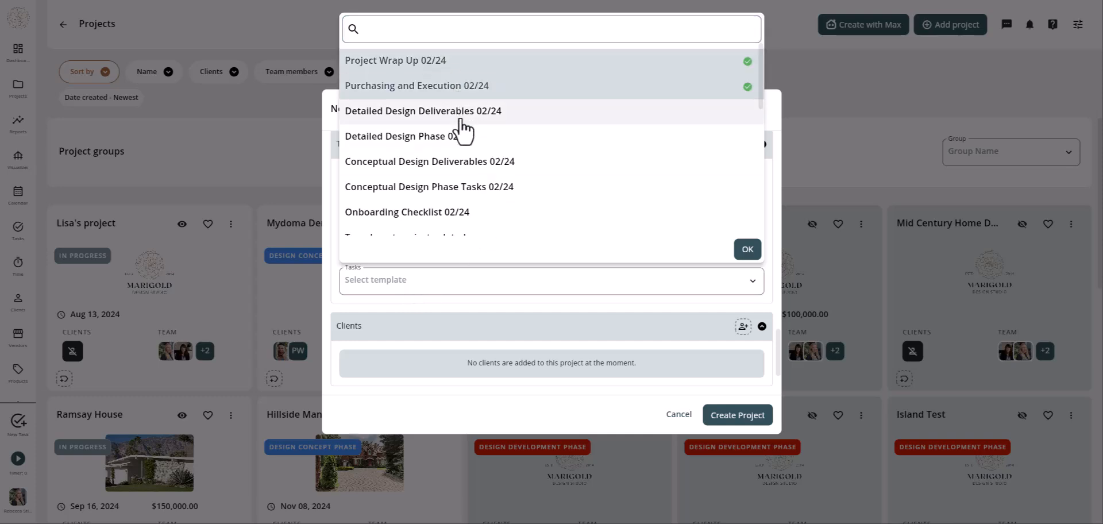
click(459, 112)
click(460, 137)
click(461, 162)
click(462, 189)
click(451, 213)
scroll(591, 152, down, 1)
scroll(595, 152, up, 1)
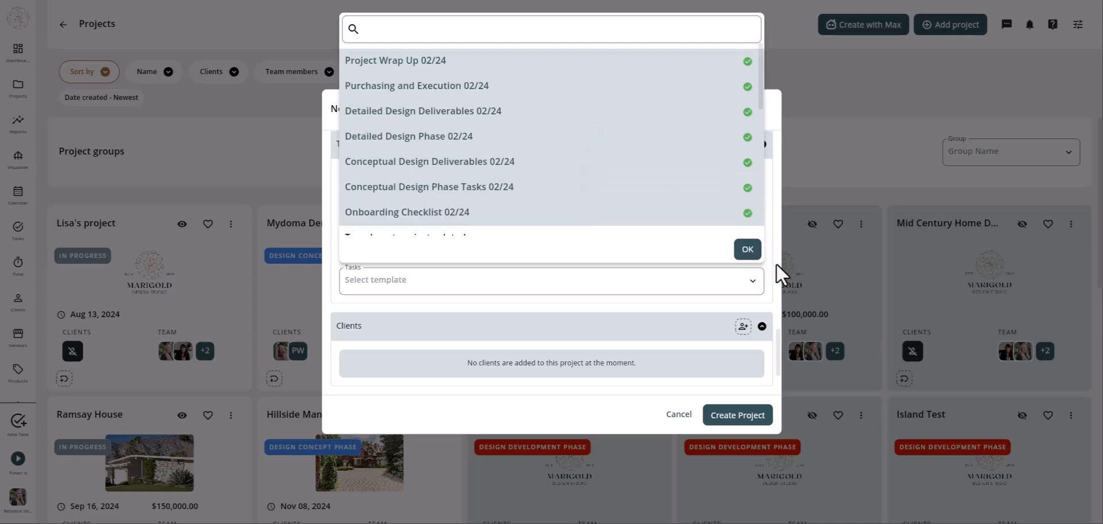
click(747, 251)
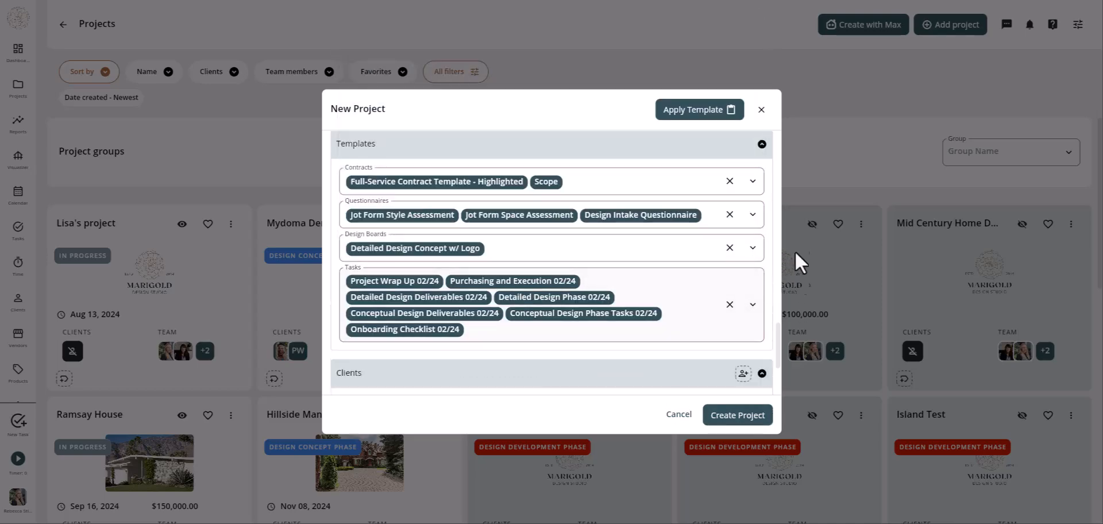
- Assign a client to the project from the user picker
drag(778, 351, 781, 397)
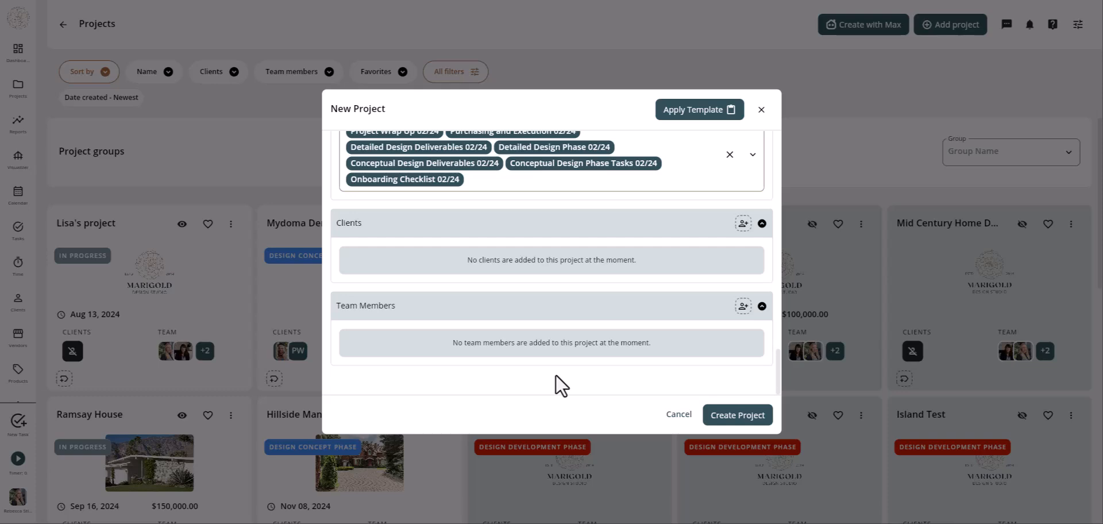
click(743, 224)
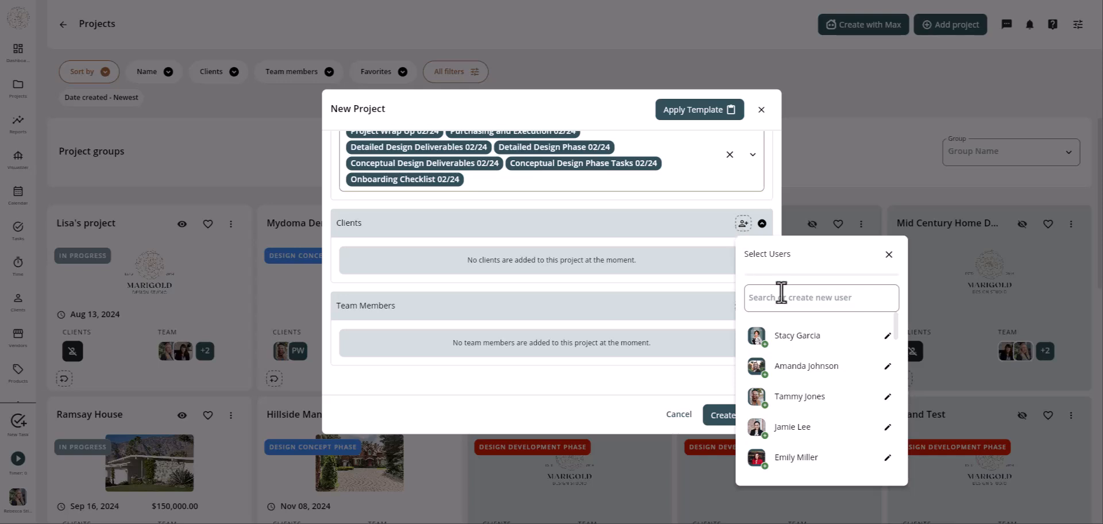
click(786, 302)
click(808, 370)
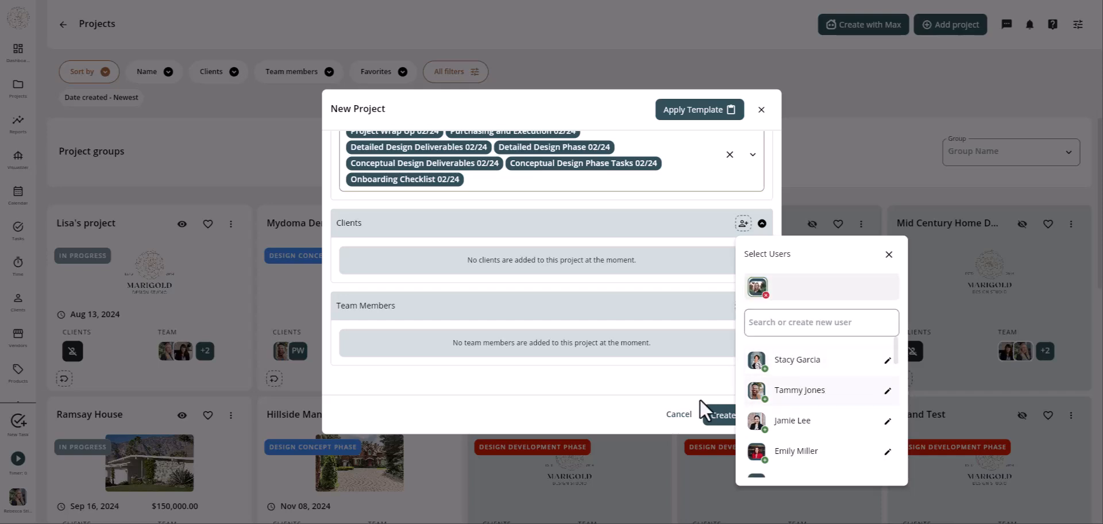
click(688, 381)
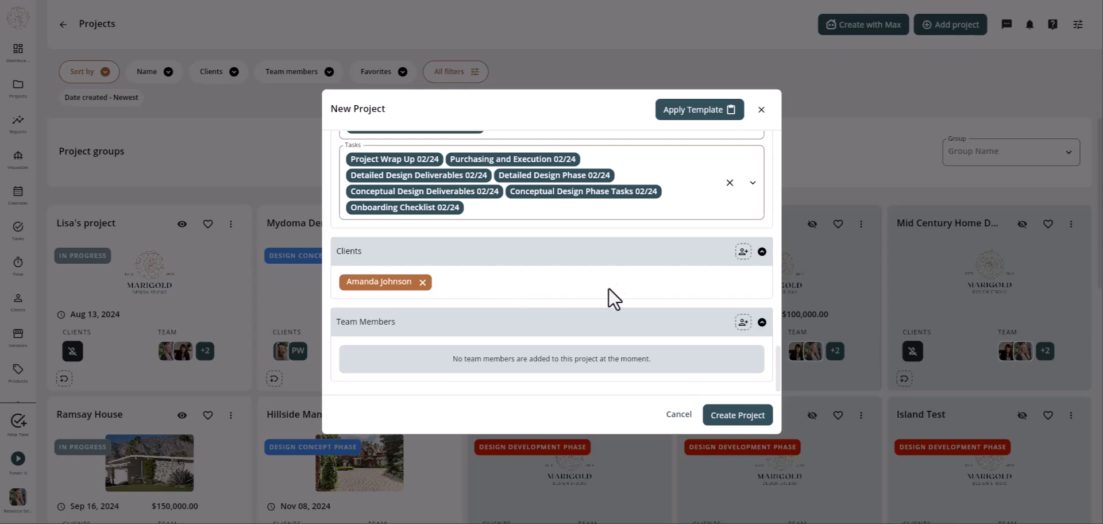
- Add five team members to the project
scroll(617, 281, up, 1)
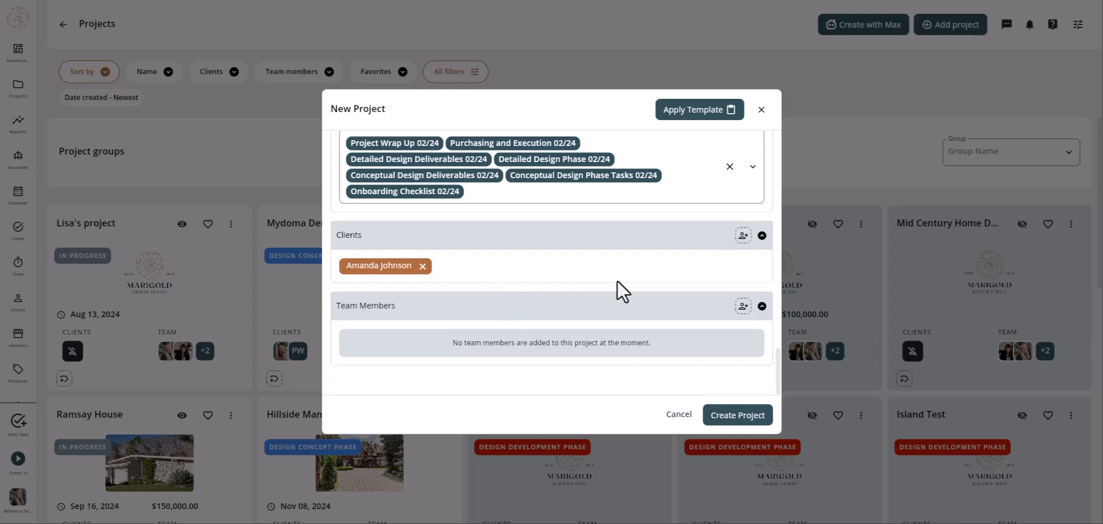
click(743, 306)
scroll(747, 287, down, 3)
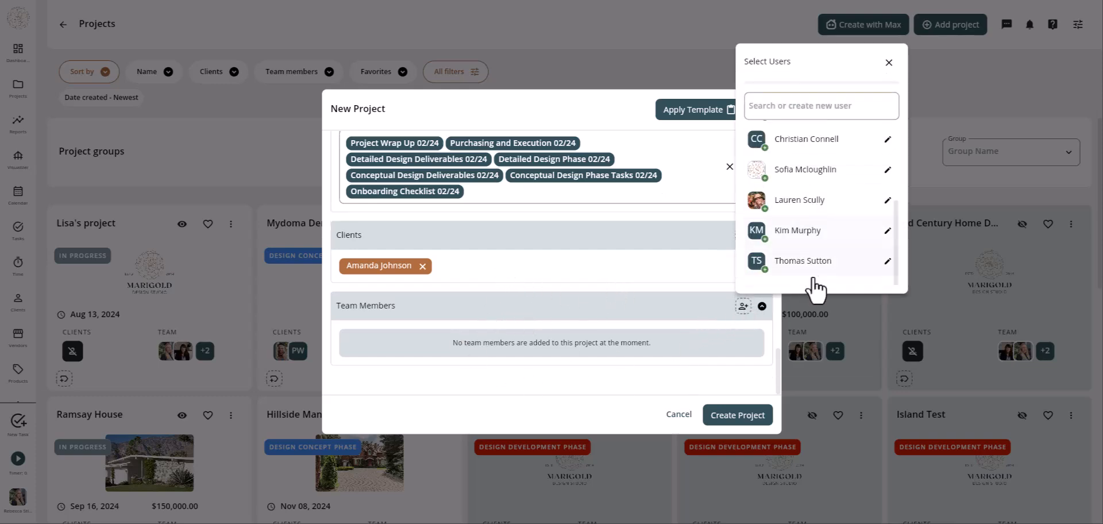
click(808, 274)
click(811, 258)
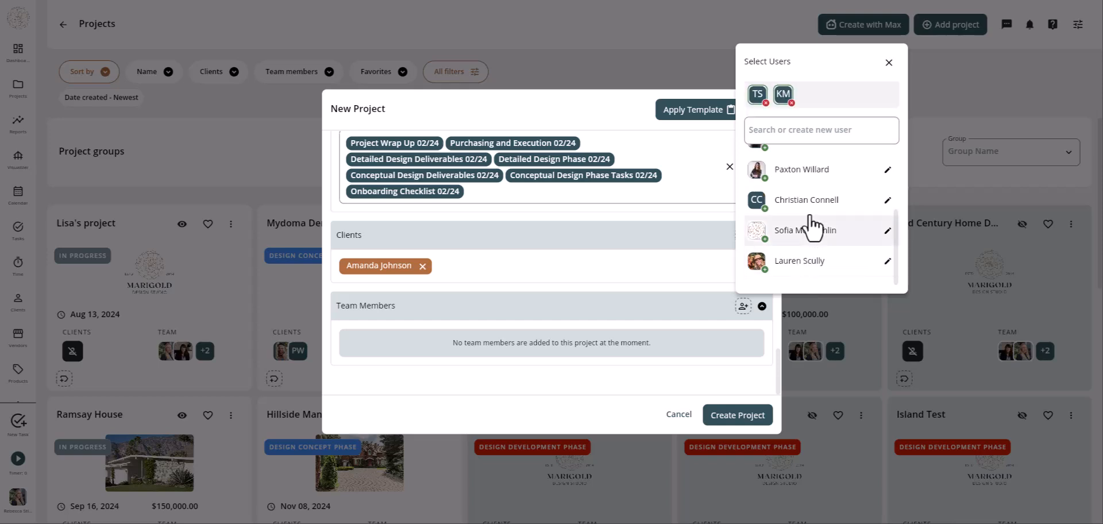
click(812, 232)
click(811, 261)
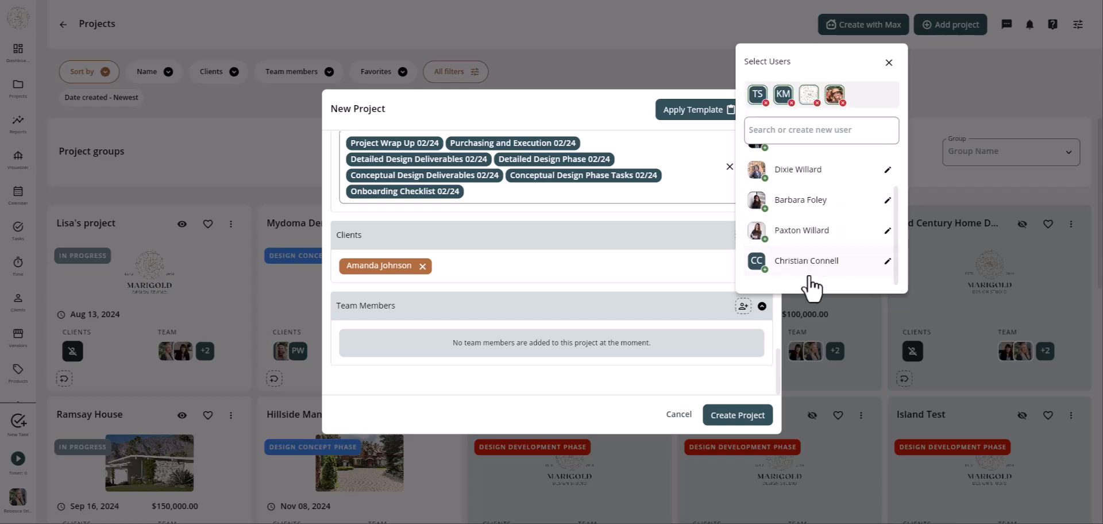
click(801, 200)
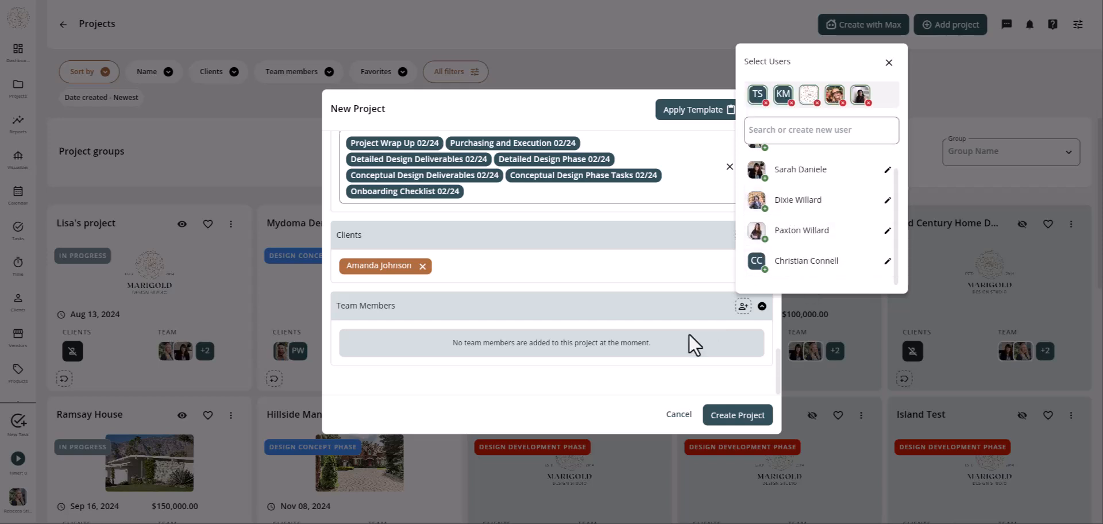
click(601, 394)
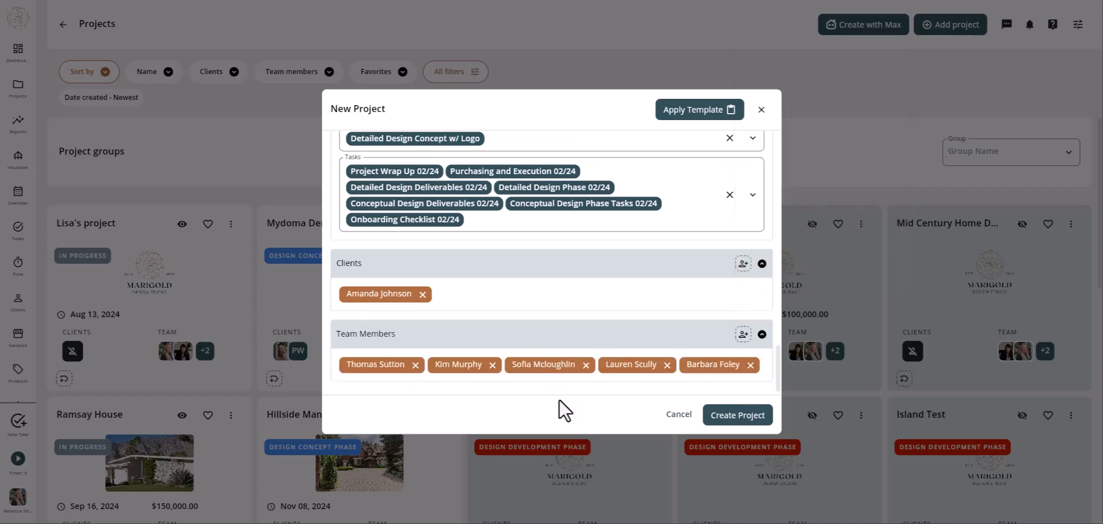
click(725, 416)
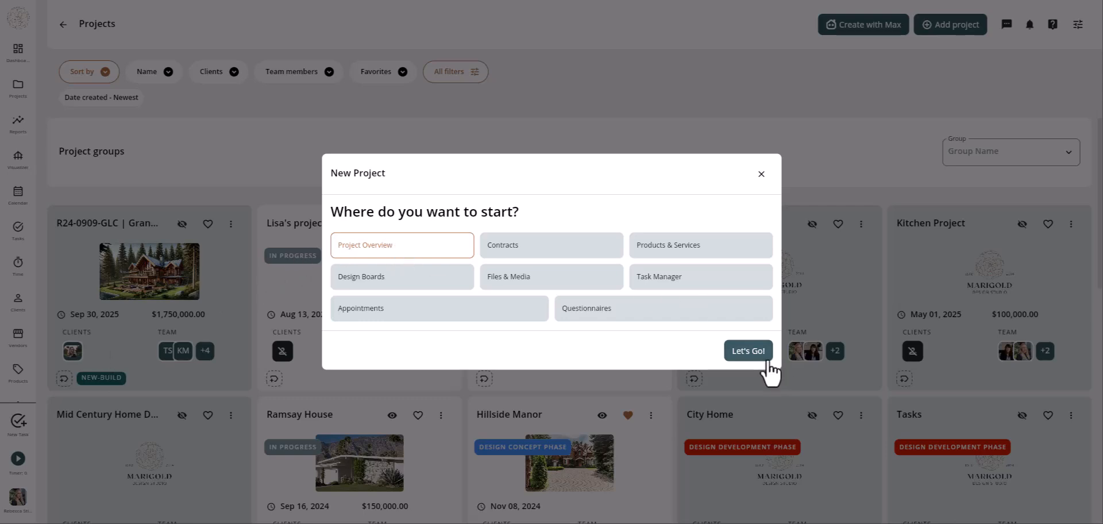
click(745, 355)
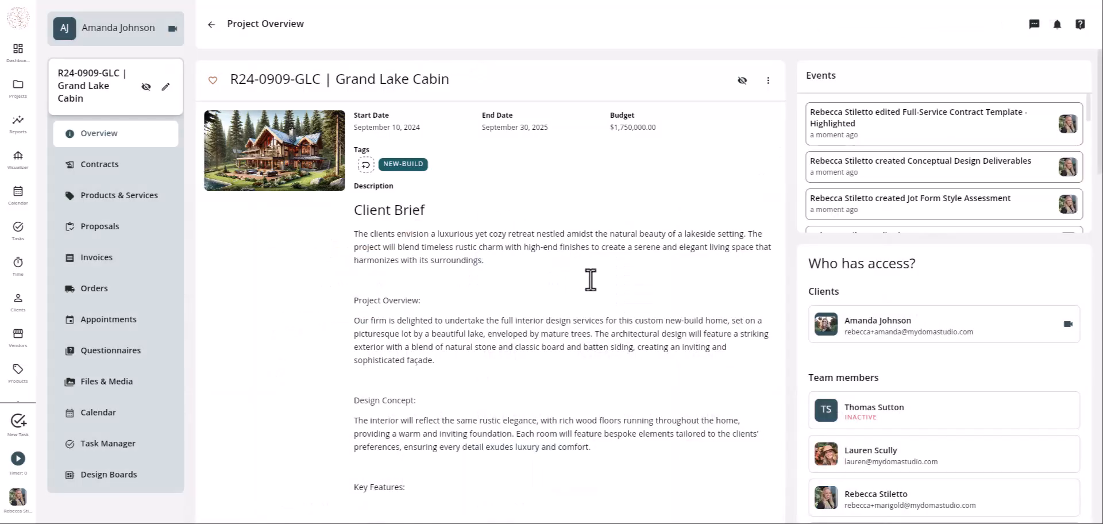
scroll(592, 281, down, 6)
scroll(593, 284, down, 3)
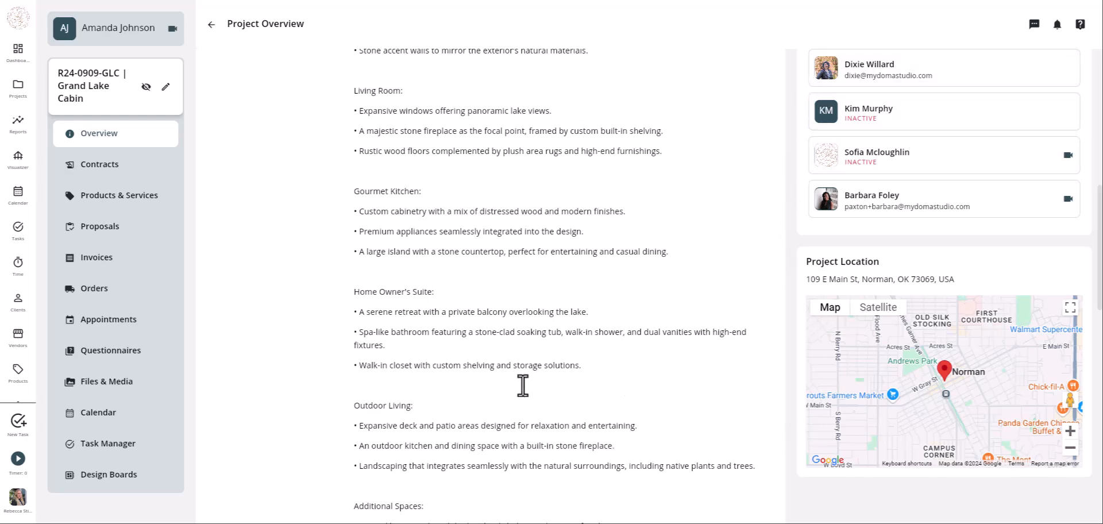
scroll(522, 386, down, 4)
scroll(523, 386, up, 3)
scroll(522, 384, up, 10)
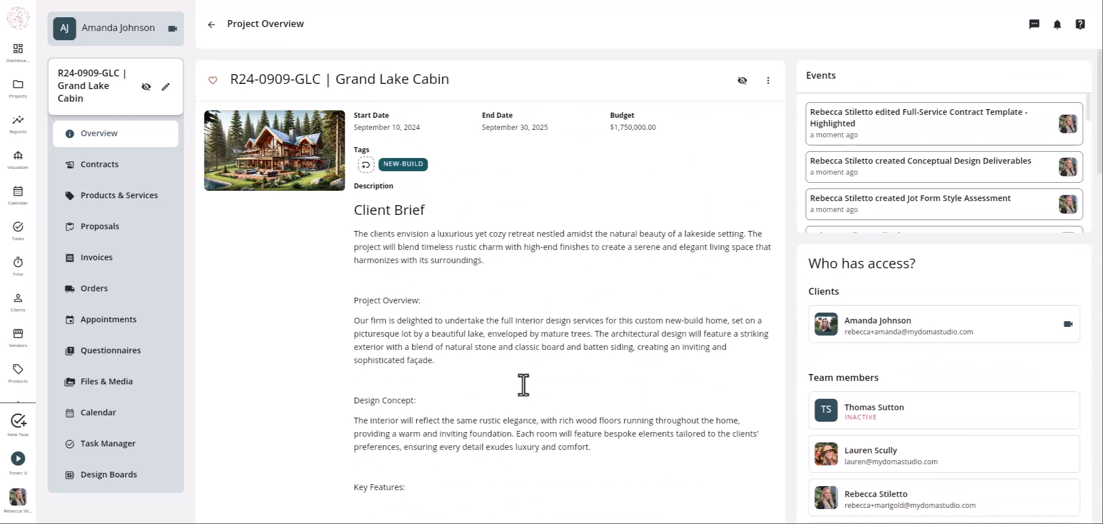
- Browse the cabin's Contracts, Questionnaires, Files & Media, Task Manager and Design Boards, then return to Projects
click(81, 164)
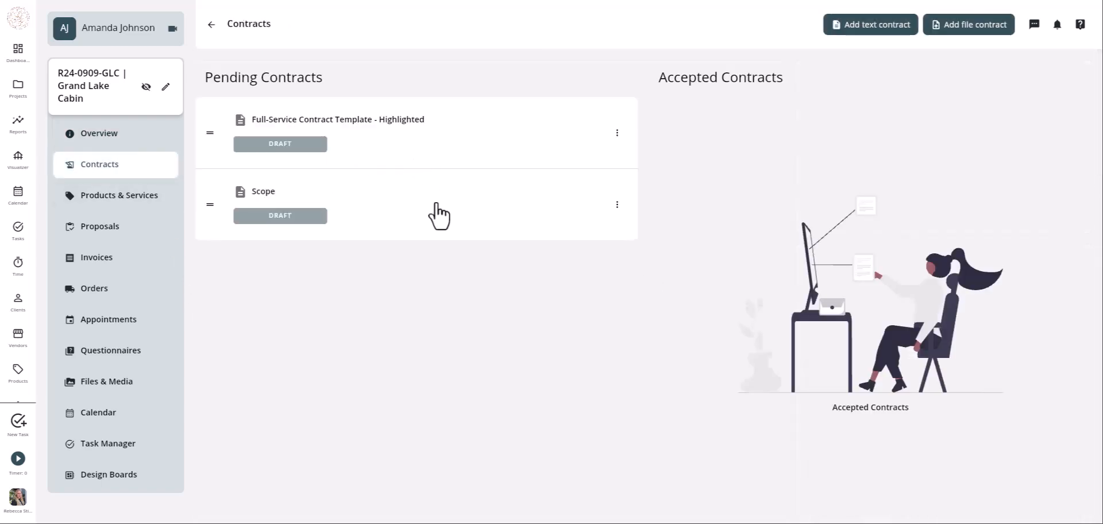
click(108, 353)
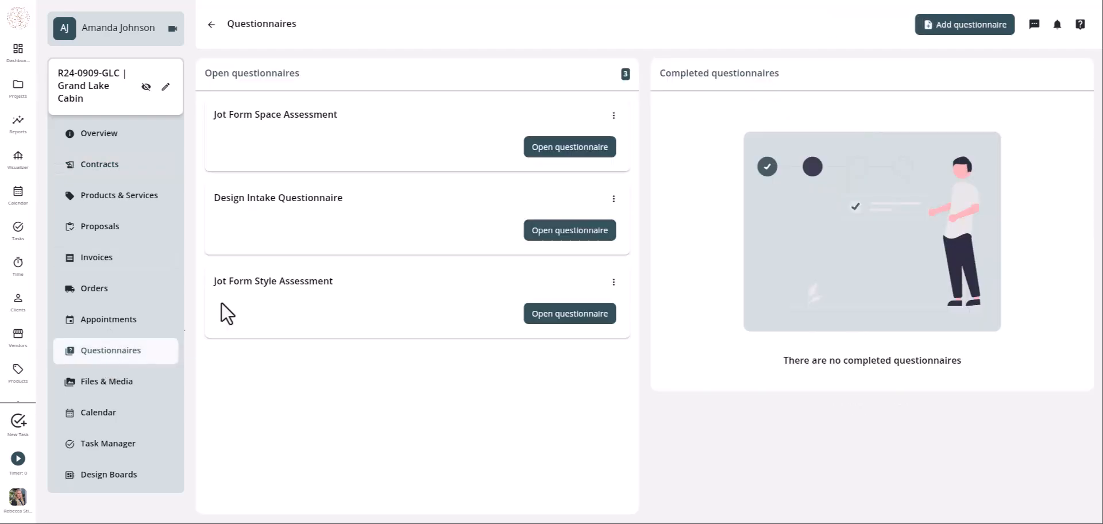
click(91, 384)
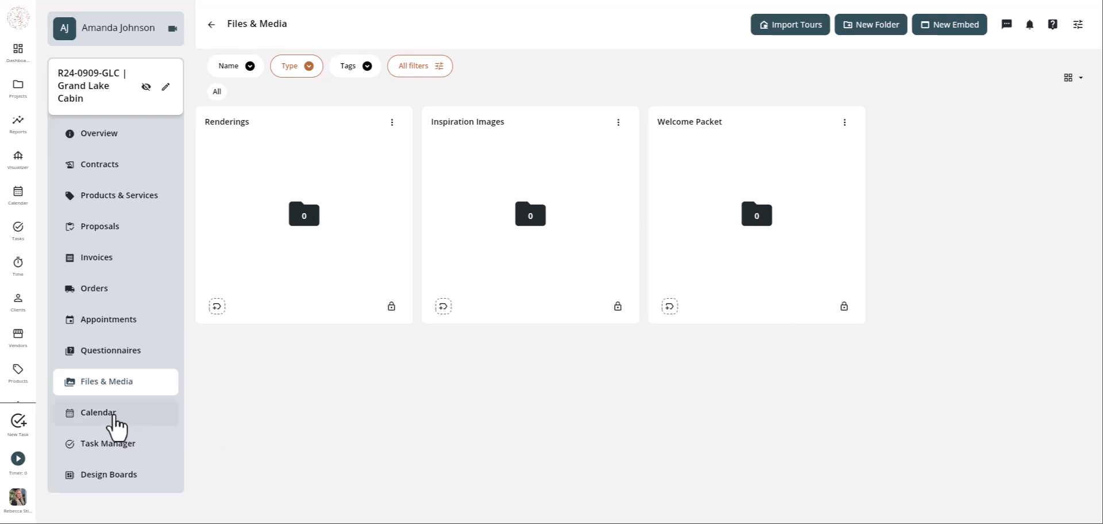
click(127, 453)
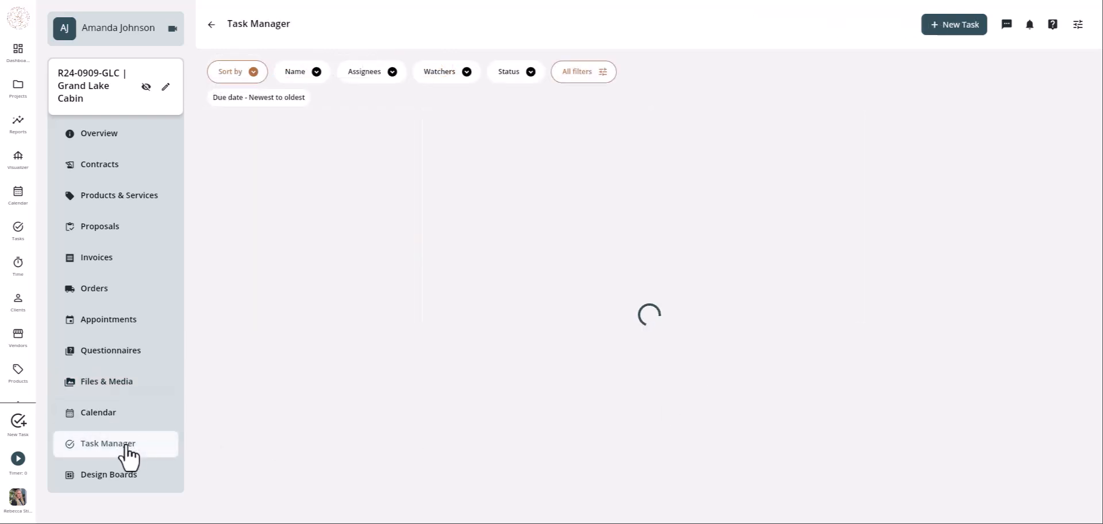
scroll(700, 235, down, 3)
scroll(700, 235, down, 2)
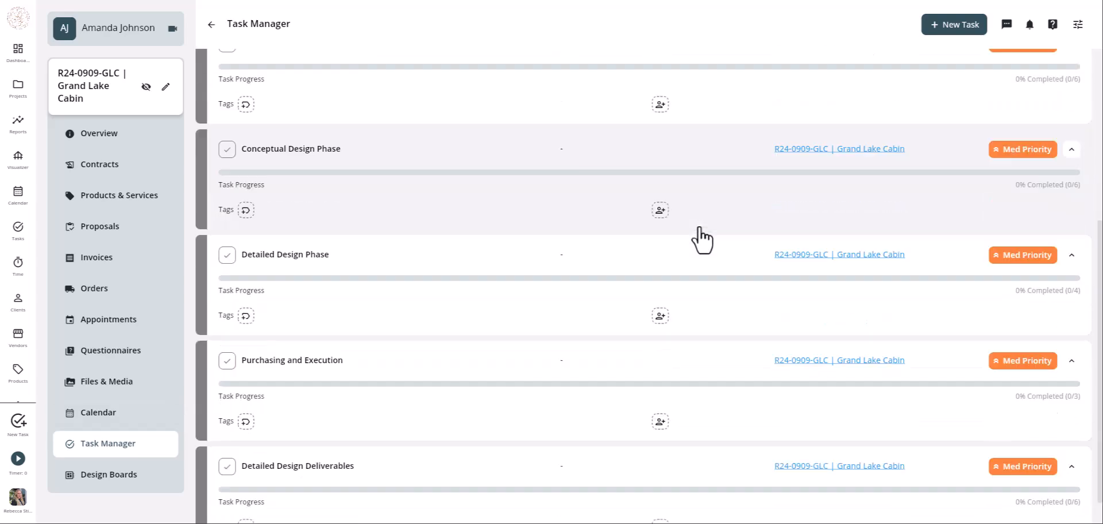
click(81, 481)
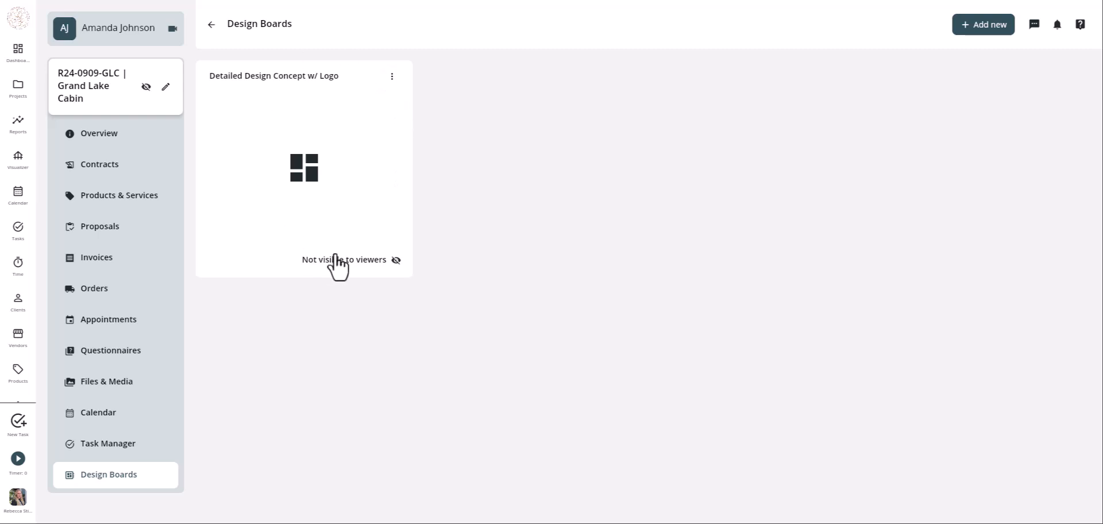
click(18, 92)
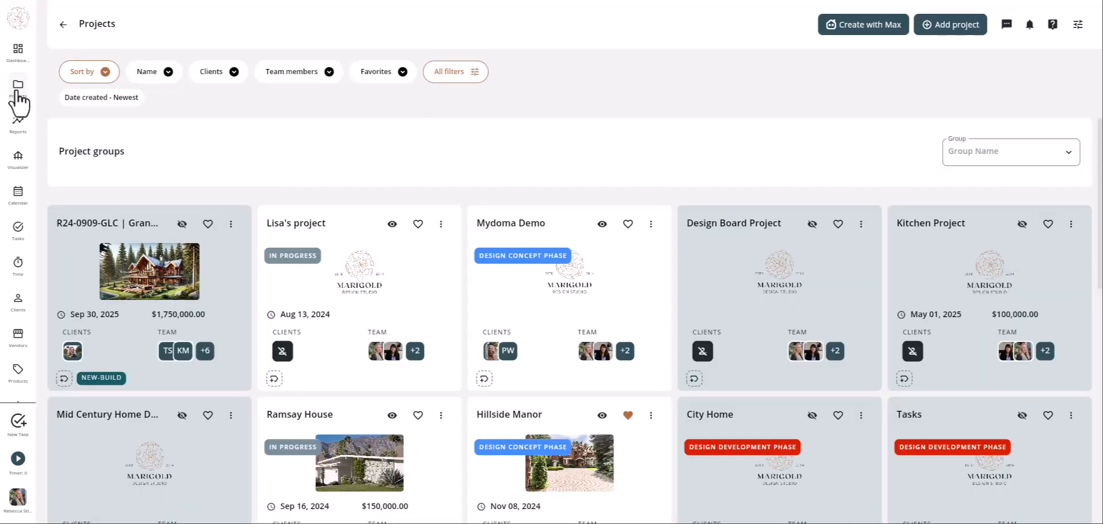
- Begin a new project and apply the DS Full Service Template to it
click(945, 35)
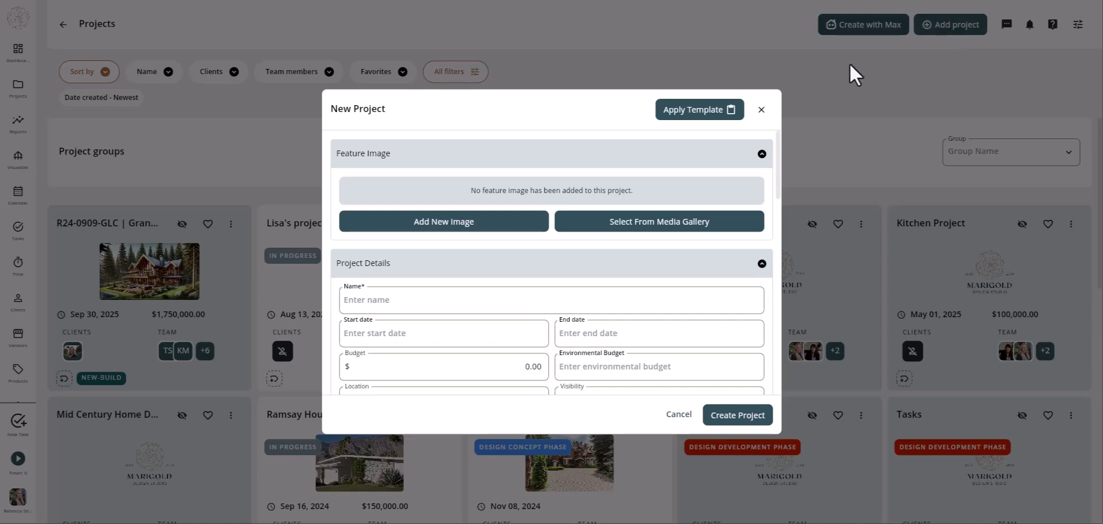
click(686, 112)
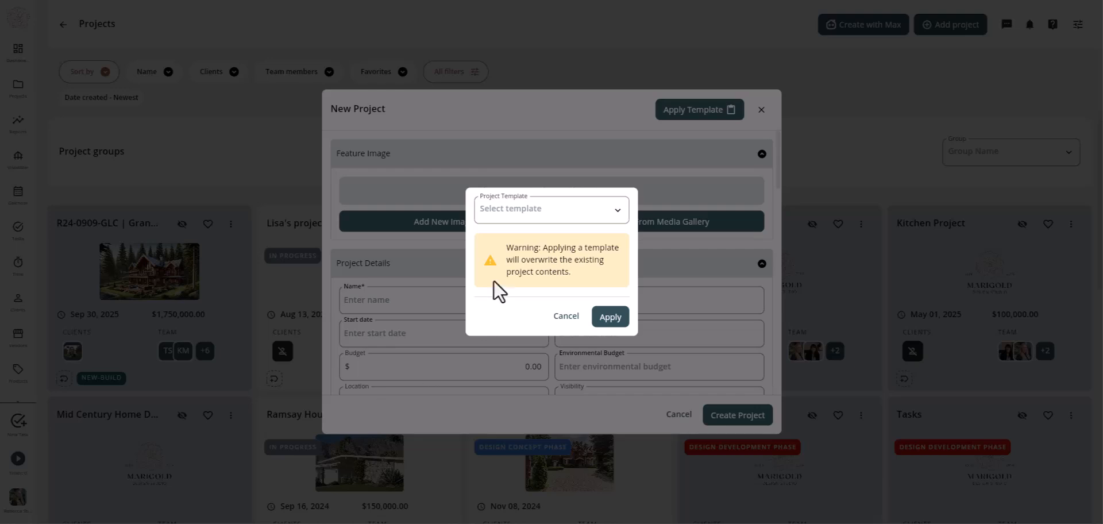
click(557, 221)
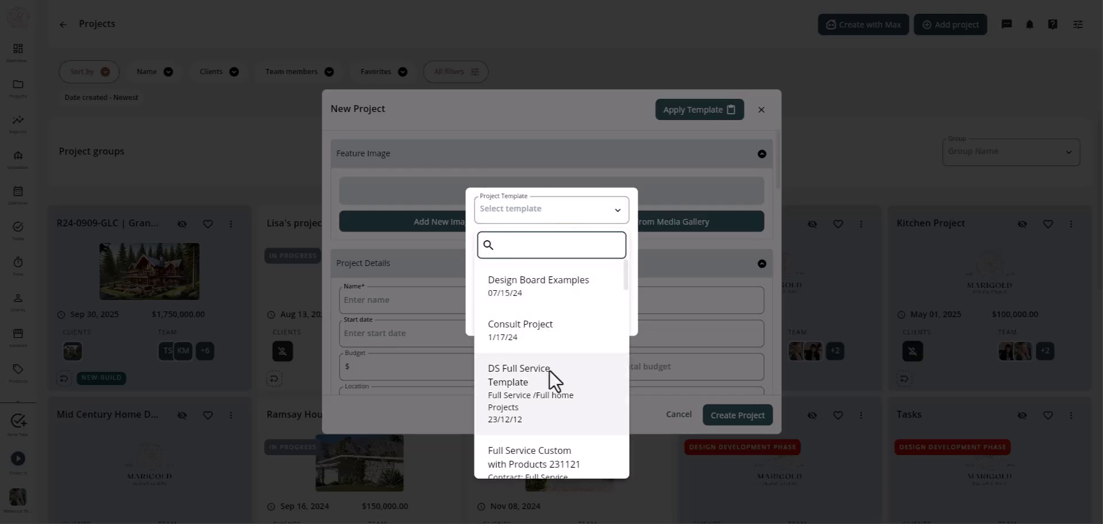
click(550, 387)
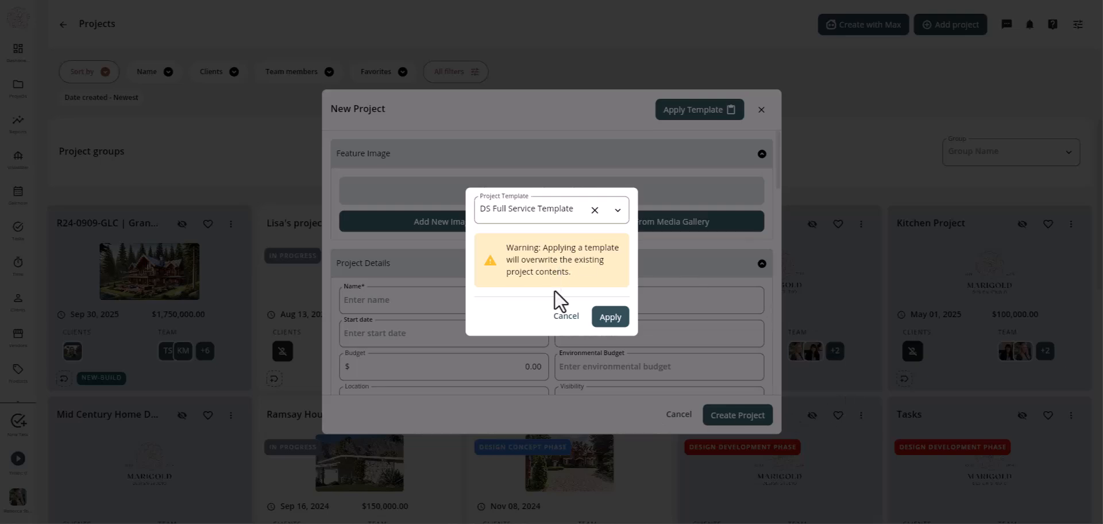
click(610, 316)
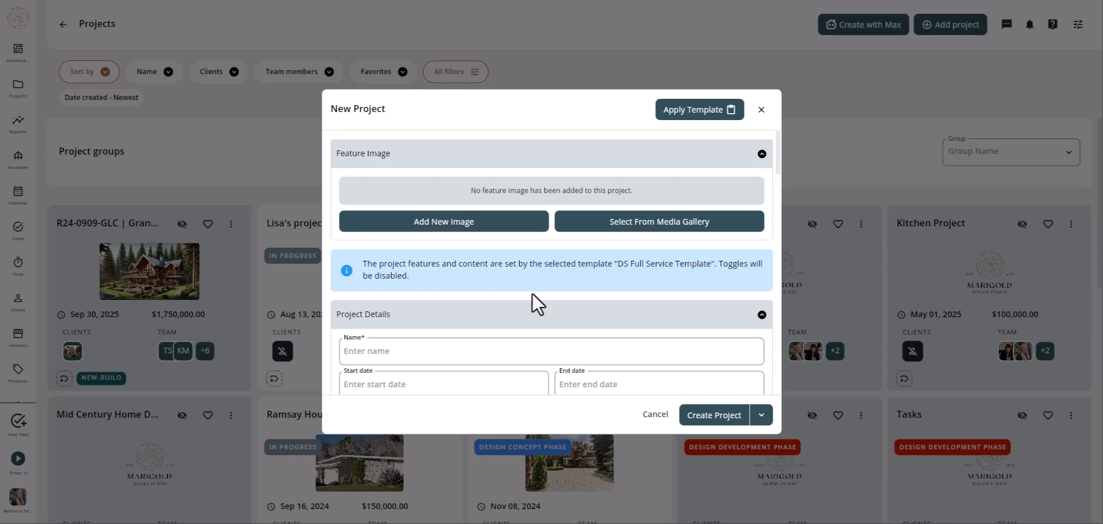
- Name the project R24-0909-GLC2 and review its preset folders and templates down to Clients
scroll(529, 241, down, 2)
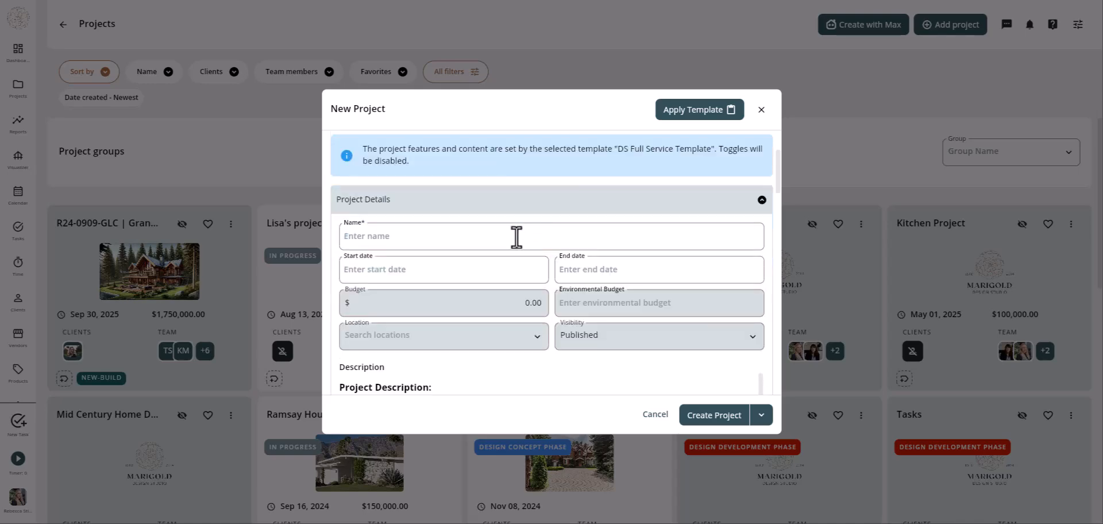
click(516, 237)
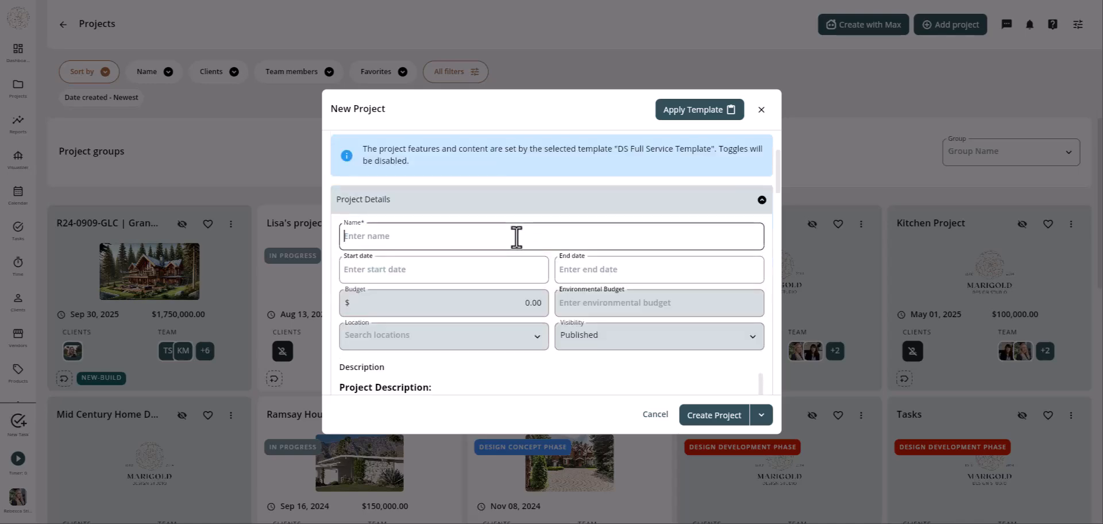
text(R24-0909-GLC2)
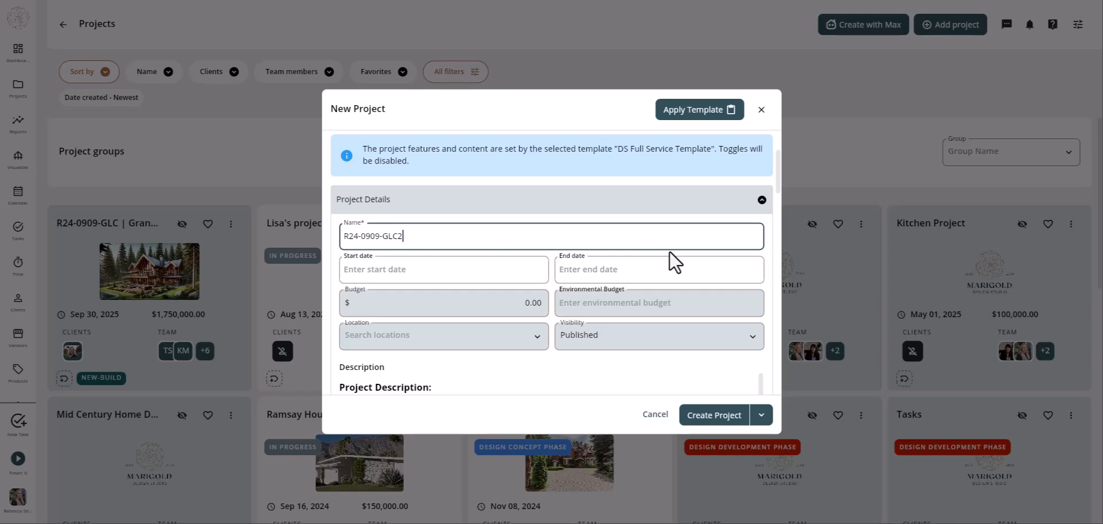
scroll(572, 333, down, 3)
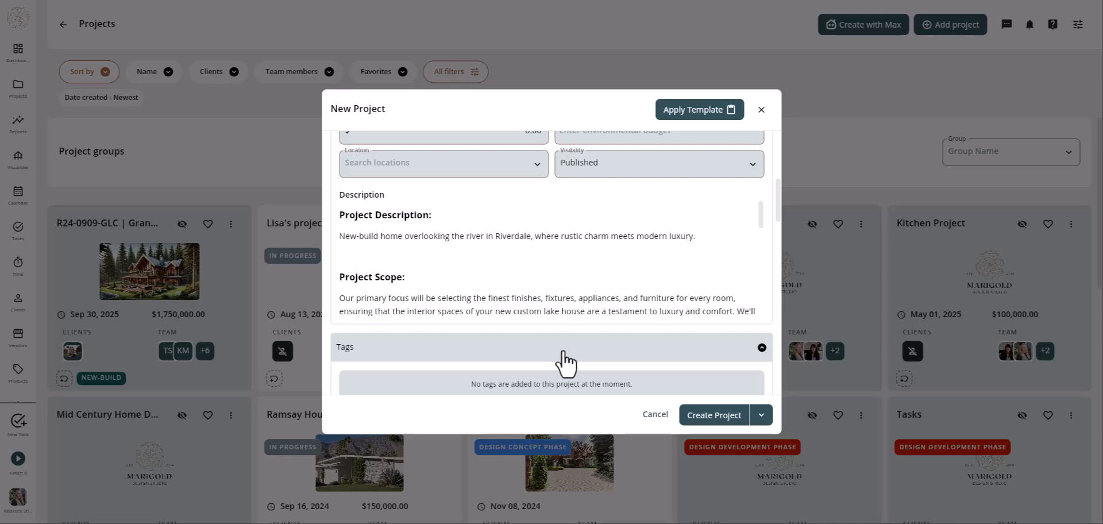
scroll(563, 353, down, 2)
scroll(561, 256, down, 3)
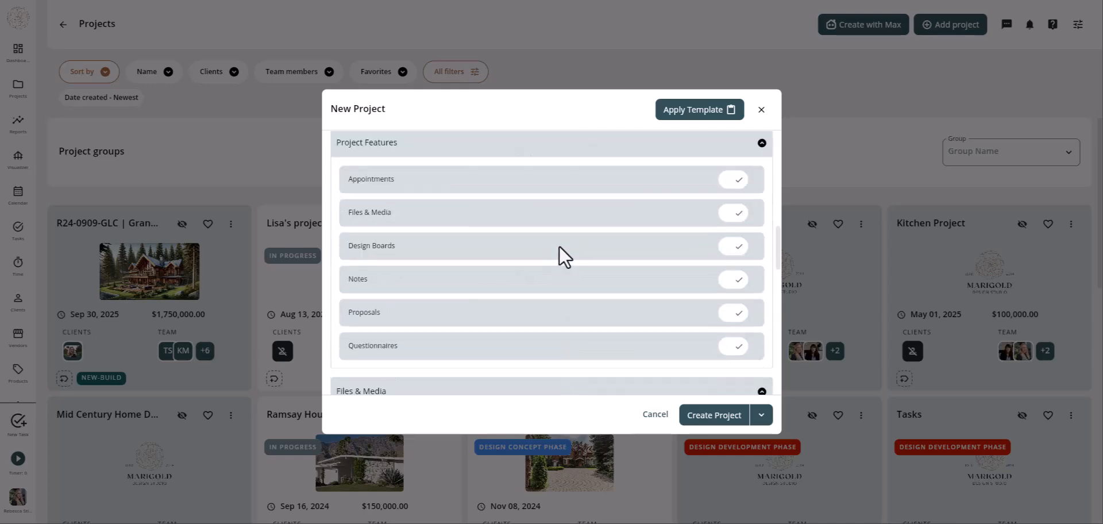
scroll(440, 359, down, 4)
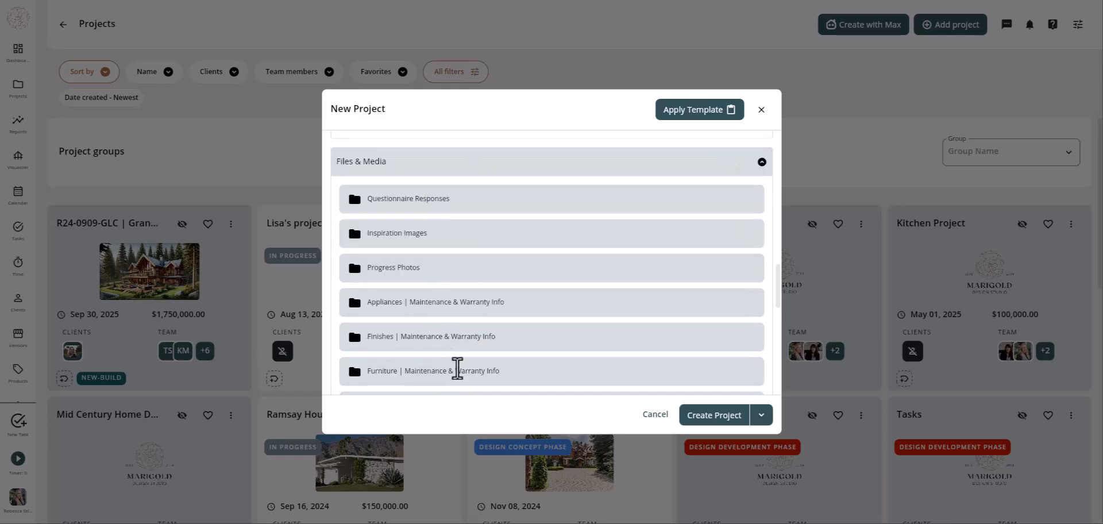
scroll(458, 374, down, 4)
scroll(459, 379, down, 2)
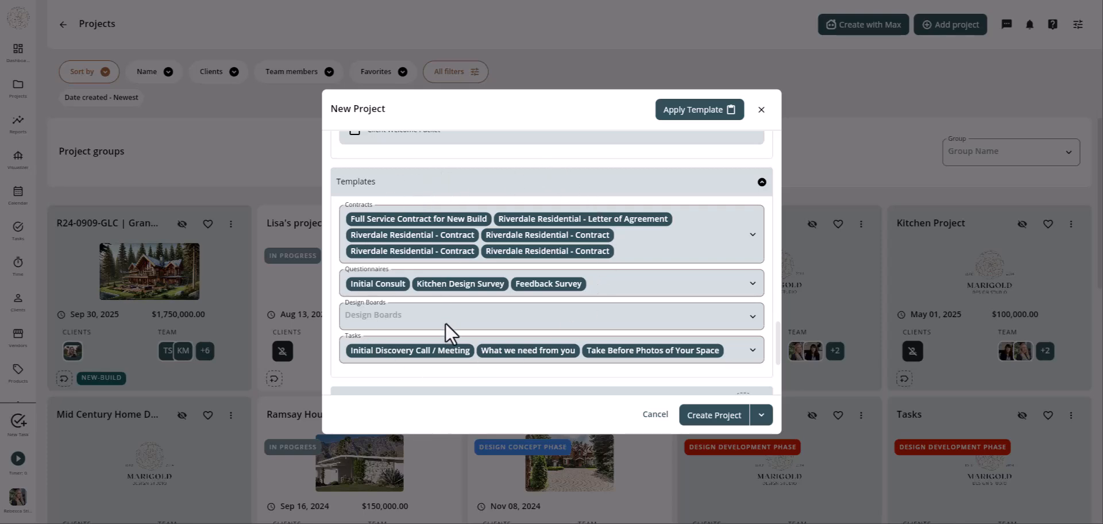
scroll(445, 323, down, 3)
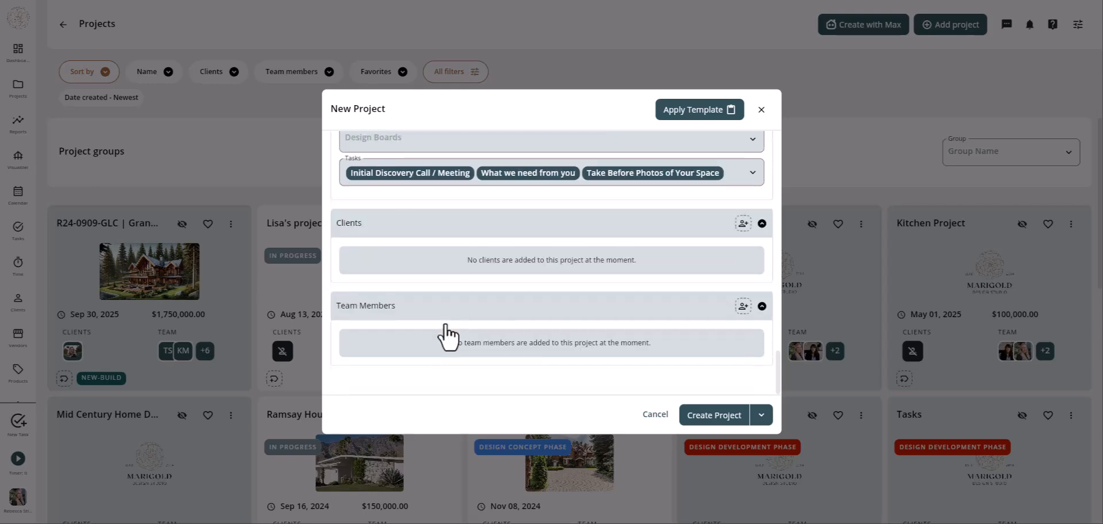
- Assign a contact as the new project's client
click(742, 225)
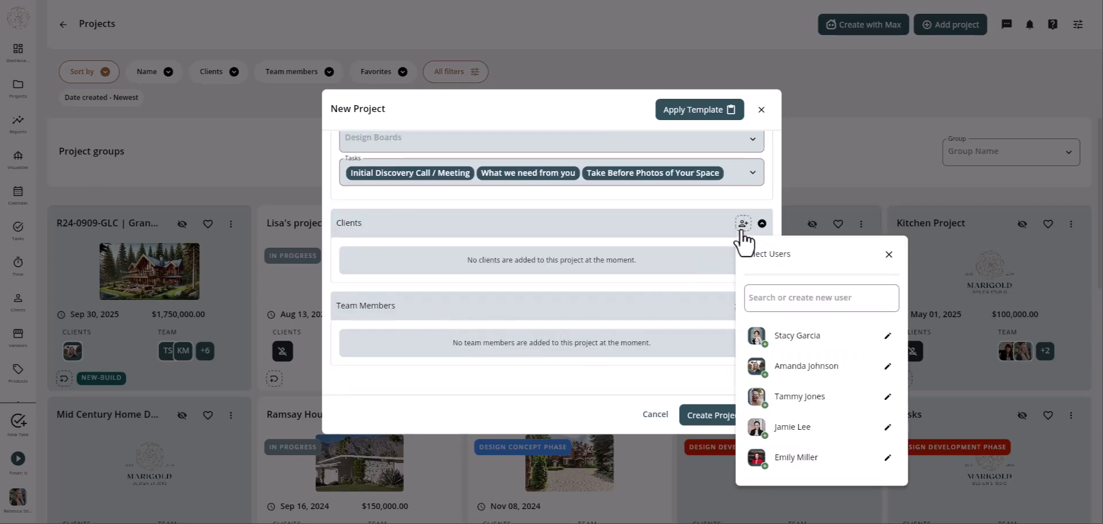
click(798, 373)
click(554, 387)
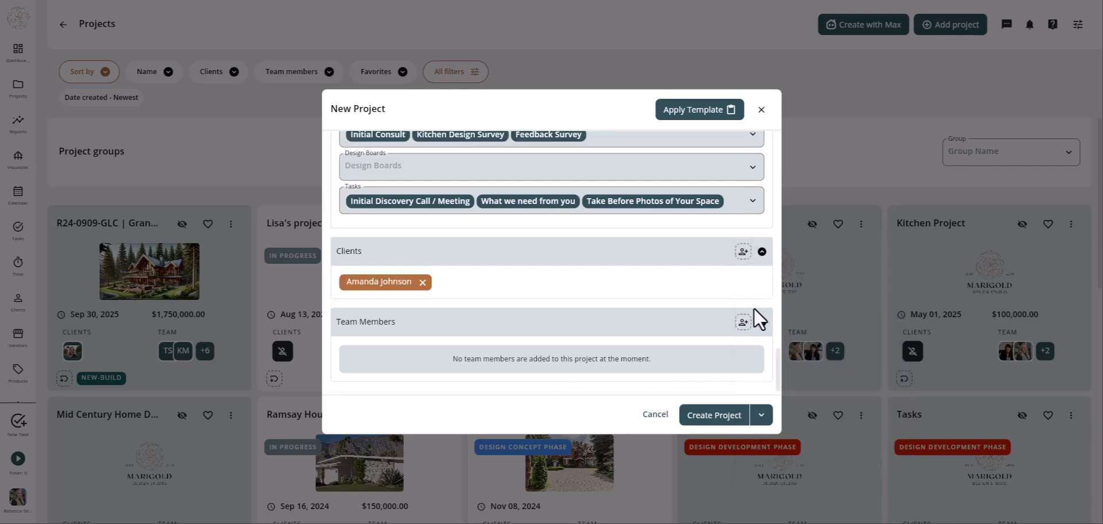
- Add four team members to the project and expand the Create Project options
click(743, 322)
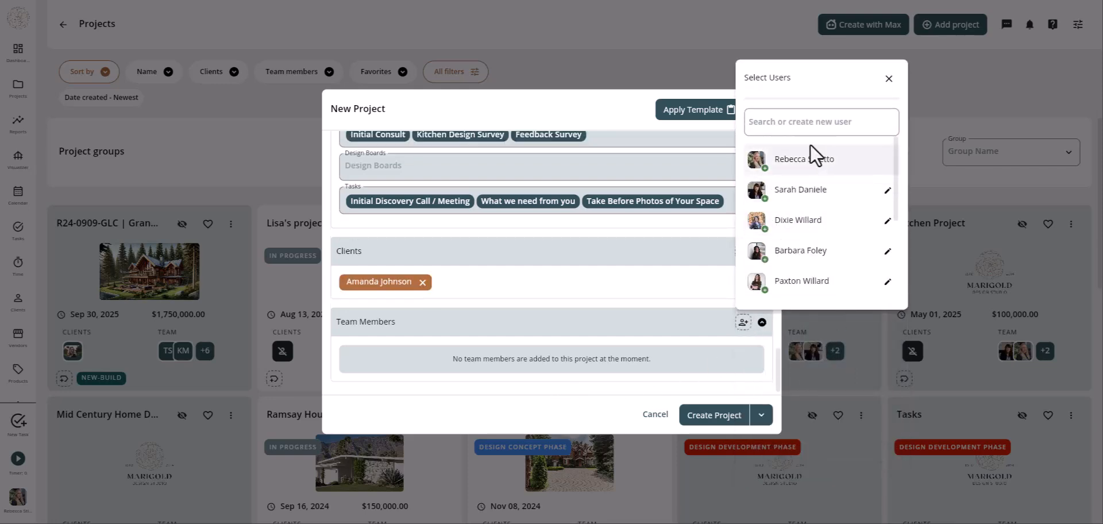
click(815, 287)
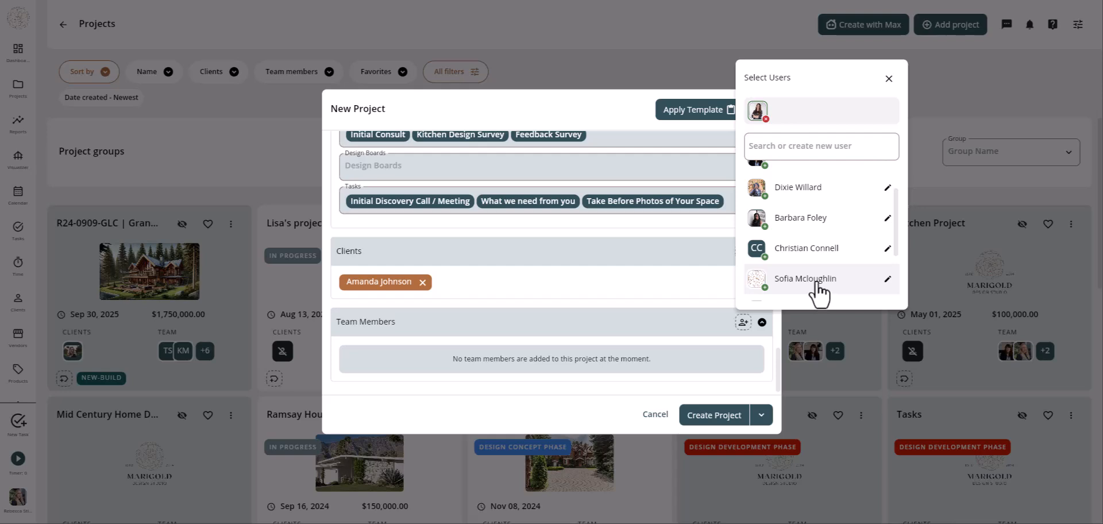
click(818, 287)
click(810, 227)
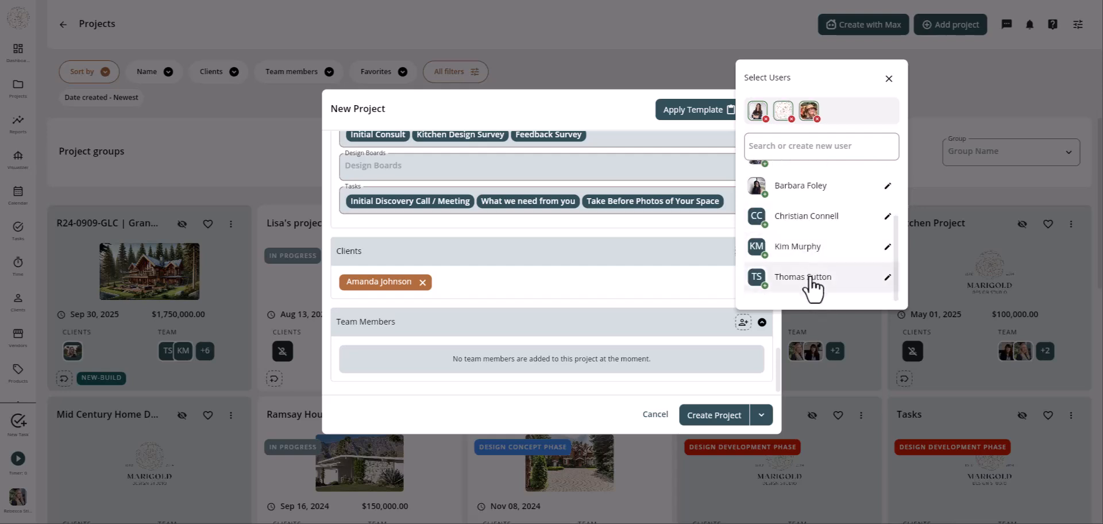
click(812, 282)
click(688, 381)
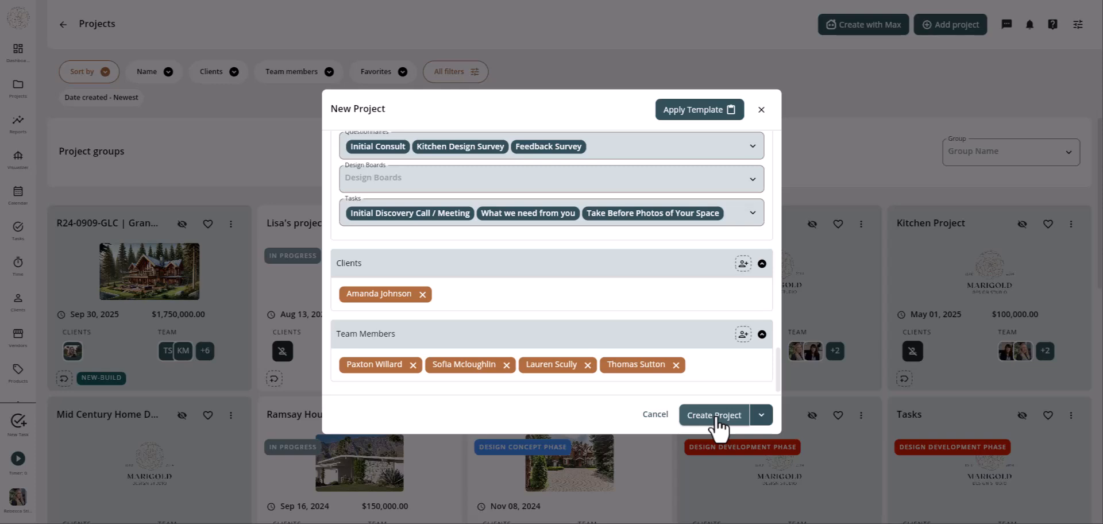
click(761, 425)
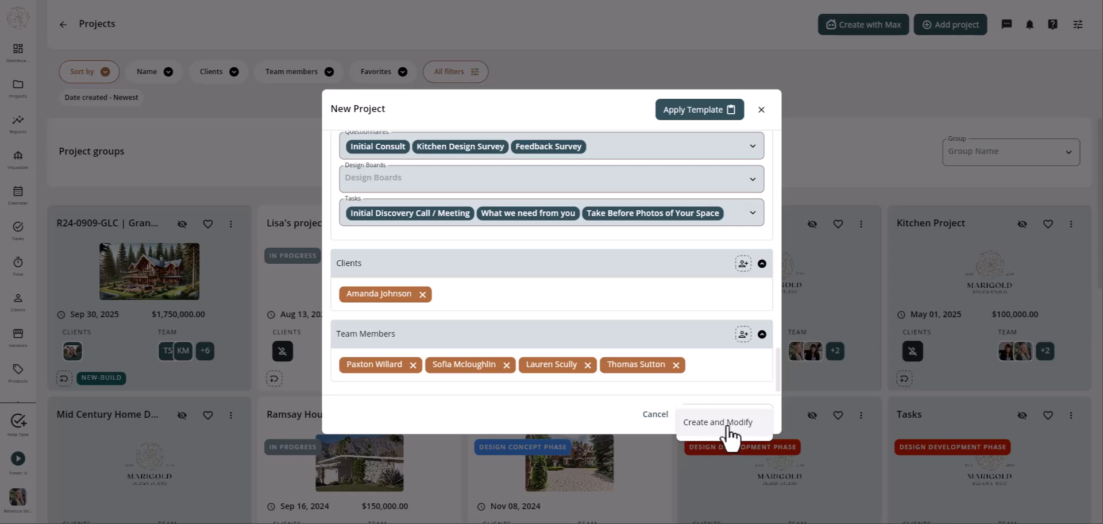
- Create the project with Create and Modify, then disable Notes, Questionnaires and Appointments
click(728, 425)
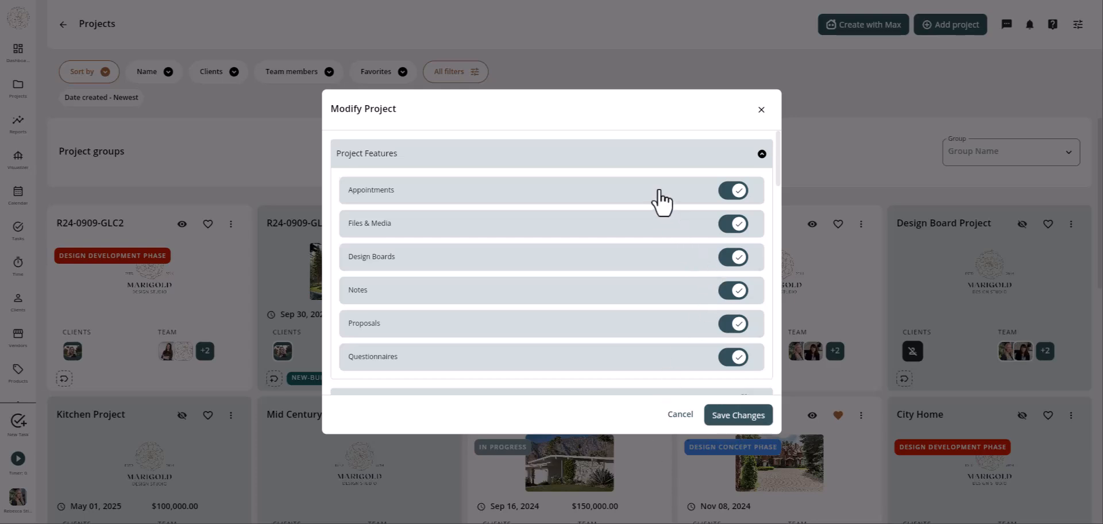
click(731, 291)
click(733, 358)
click(733, 191)
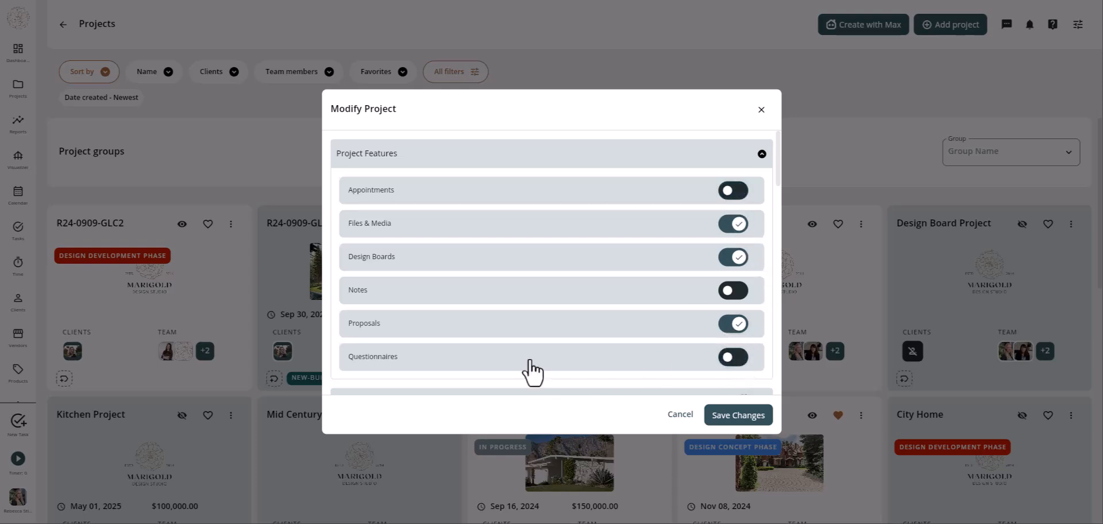
scroll(550, 331, down, 4)
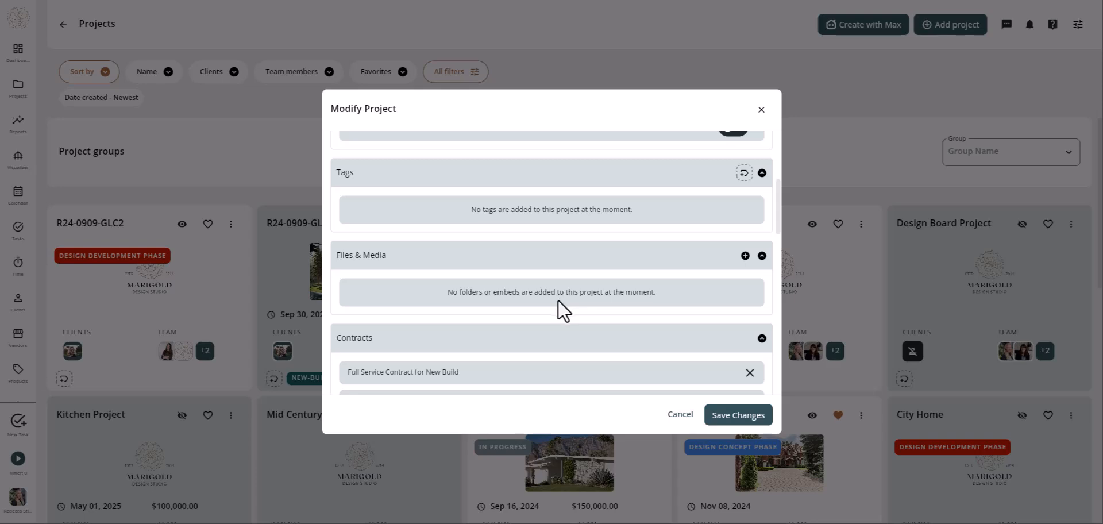
- Search 'Remodel' in the Tags picker and add the REMODEL tag
click(744, 173)
click(807, 207)
text(Remodel)
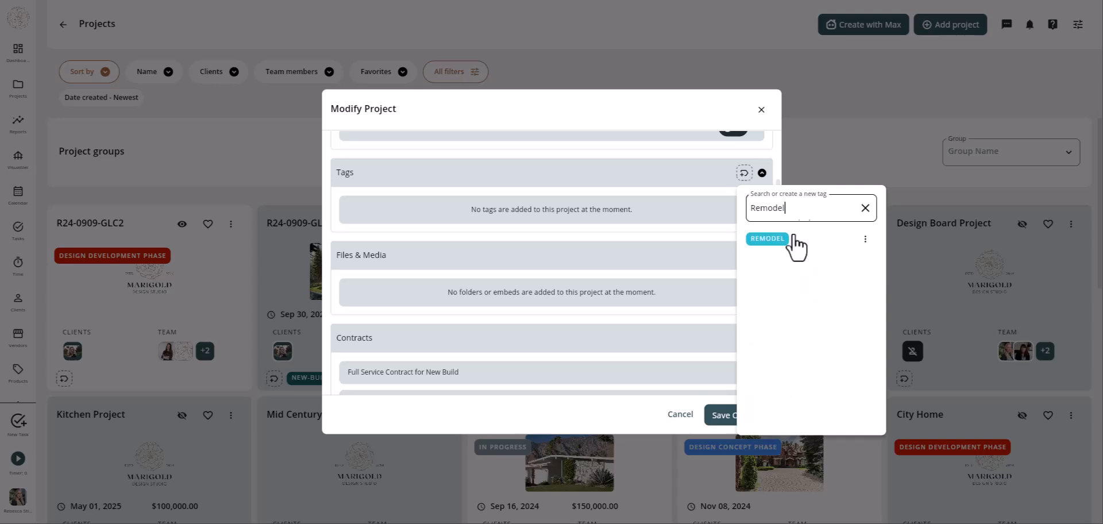
click(768, 240)
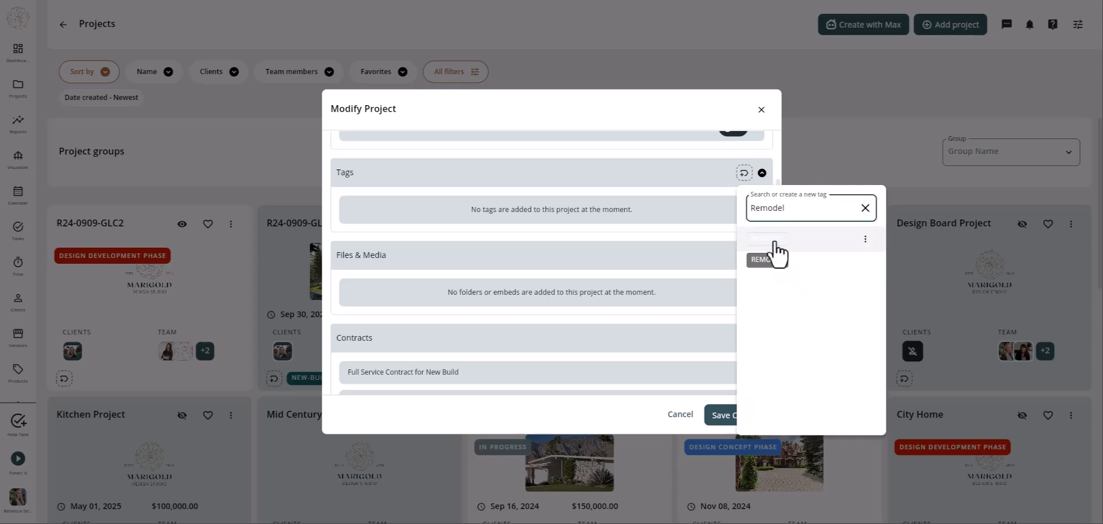
click(625, 192)
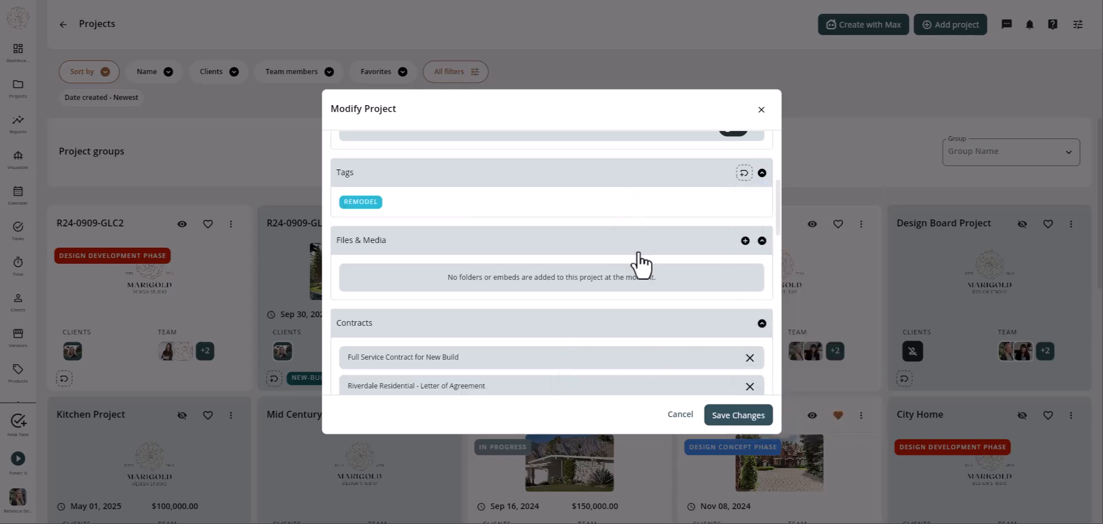
scroll(636, 255, down, 2)
scroll(639, 252, up, 2)
scroll(633, 293, down, 2)
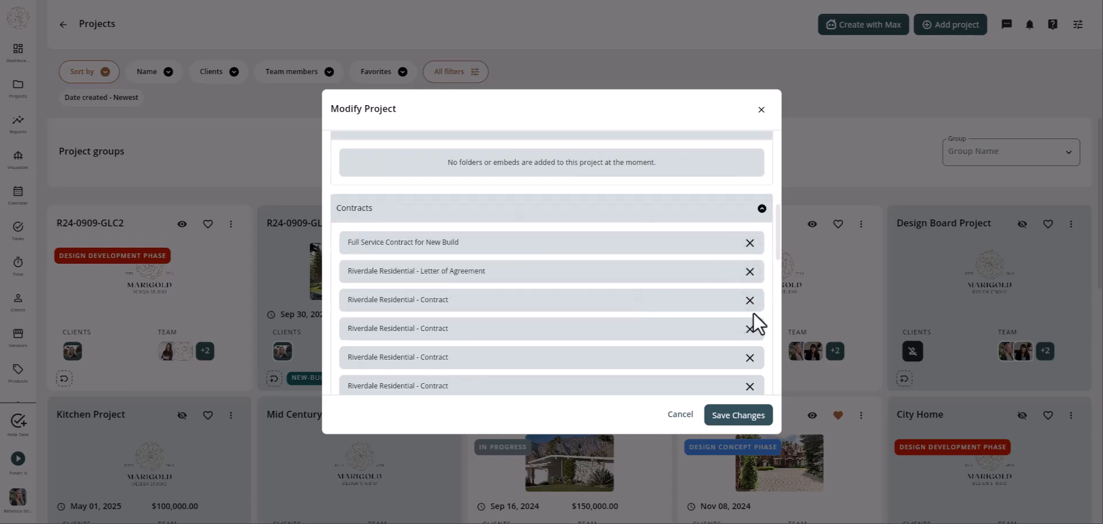
- Delete four duplicate Riverdale Residential - Contract rows, then scroll through the remaining sections
scroll(514, 224, down, 1)
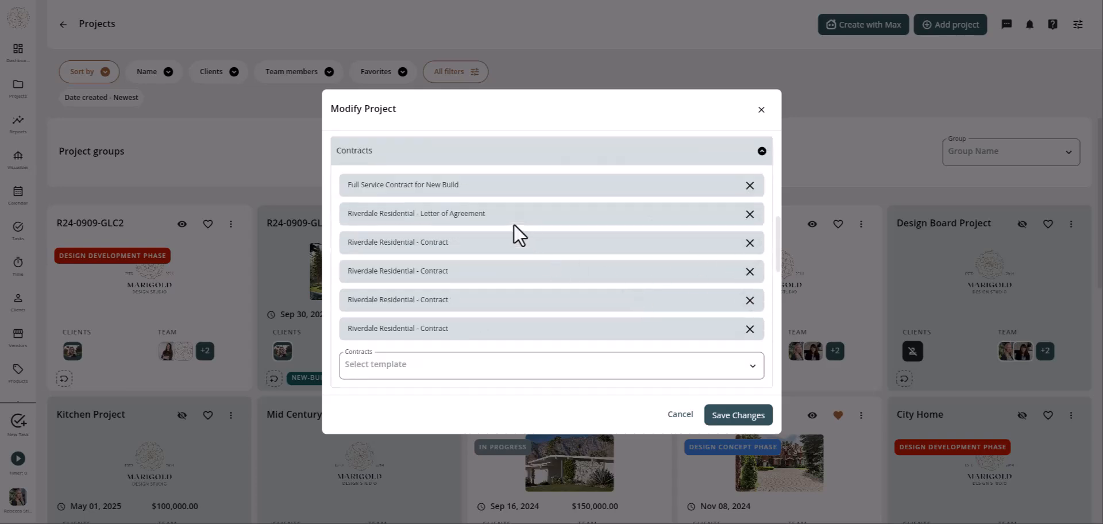
click(749, 329)
click(749, 299)
click(749, 271)
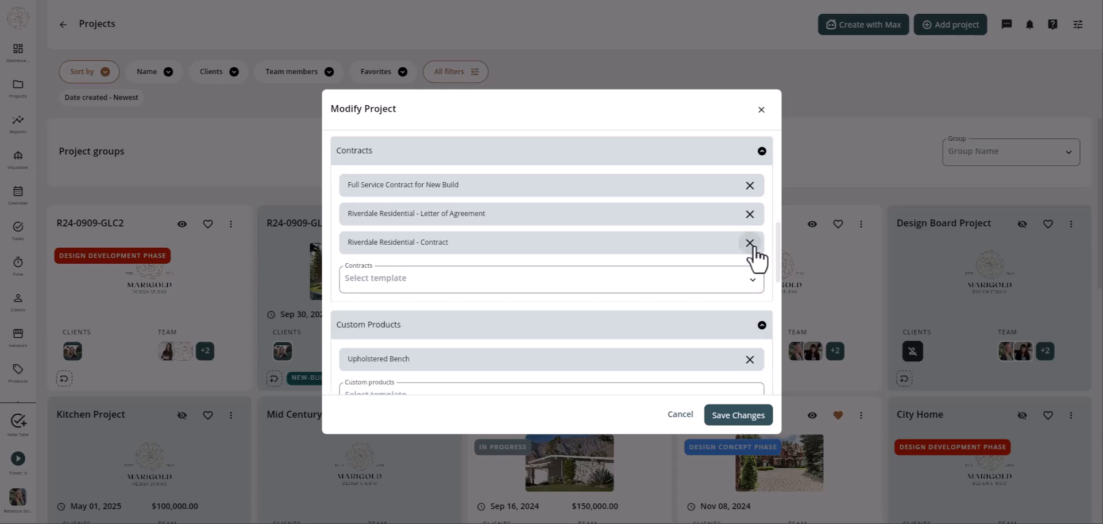
click(750, 242)
scroll(447, 325, down, 2)
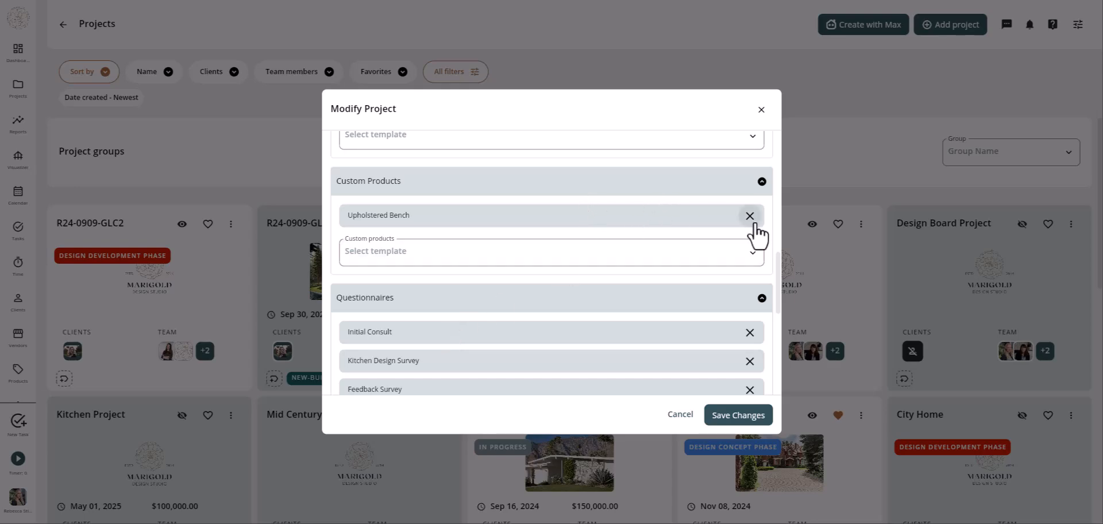
scroll(543, 307, down, 1)
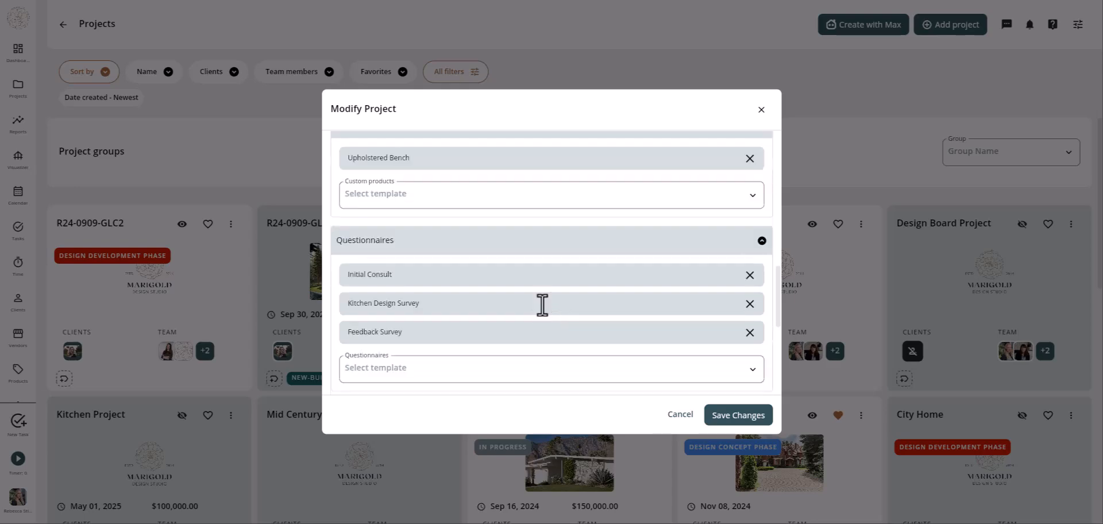
scroll(543, 308, down, 1)
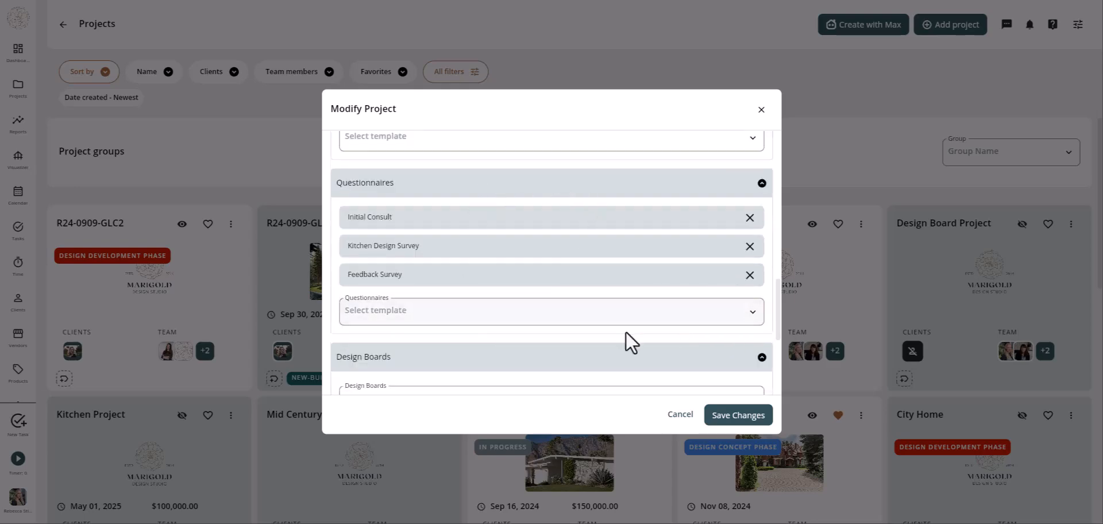
scroll(591, 334, down, 3)
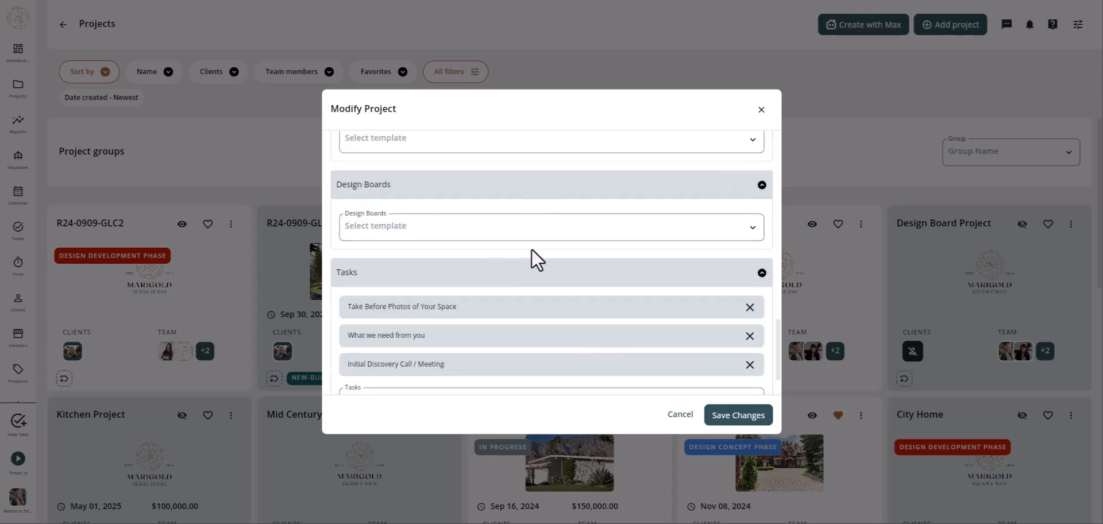
scroll(534, 270, down, 1)
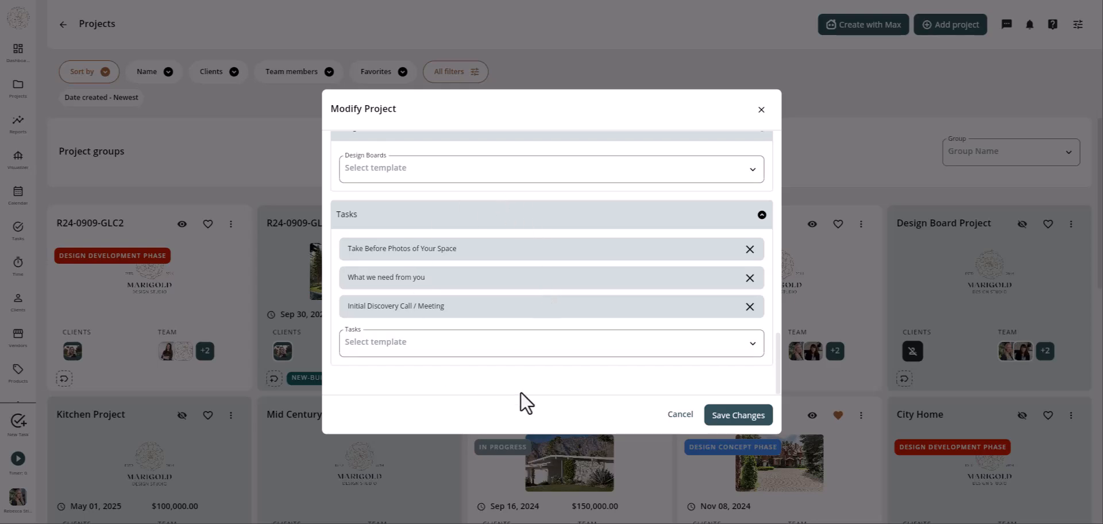
- Add the Wrap Up, Purchasing, Design Phase/Deliverables and Onboarding 02/24 task templates, then save
click(441, 345)
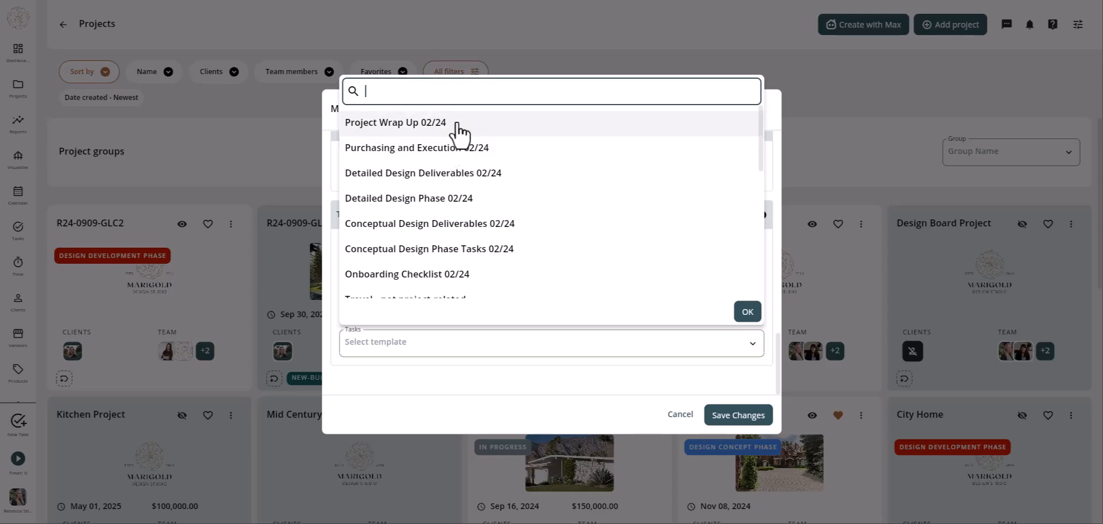
click(454, 124)
click(473, 148)
click(482, 177)
click(474, 201)
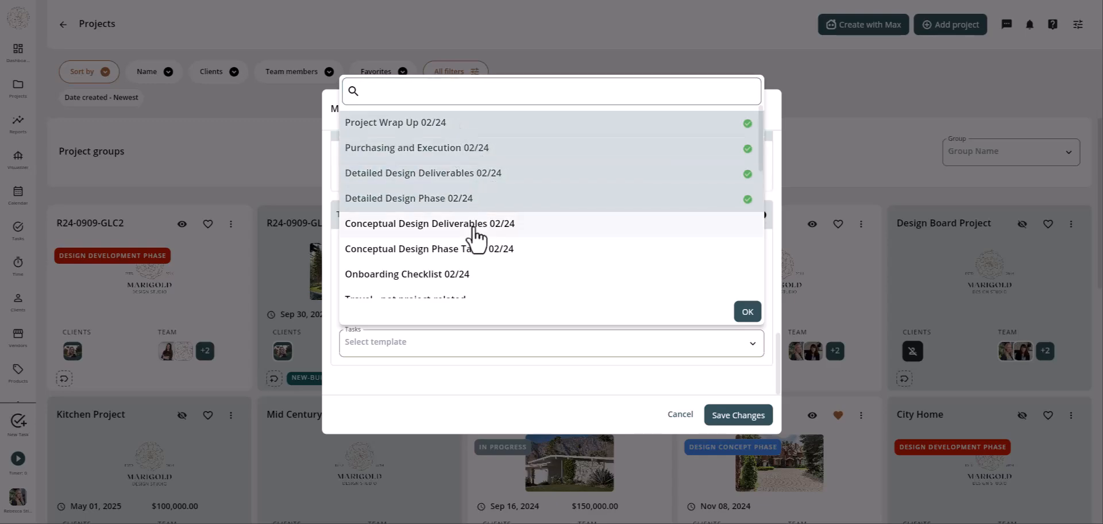
click(475, 226)
click(473, 251)
click(465, 275)
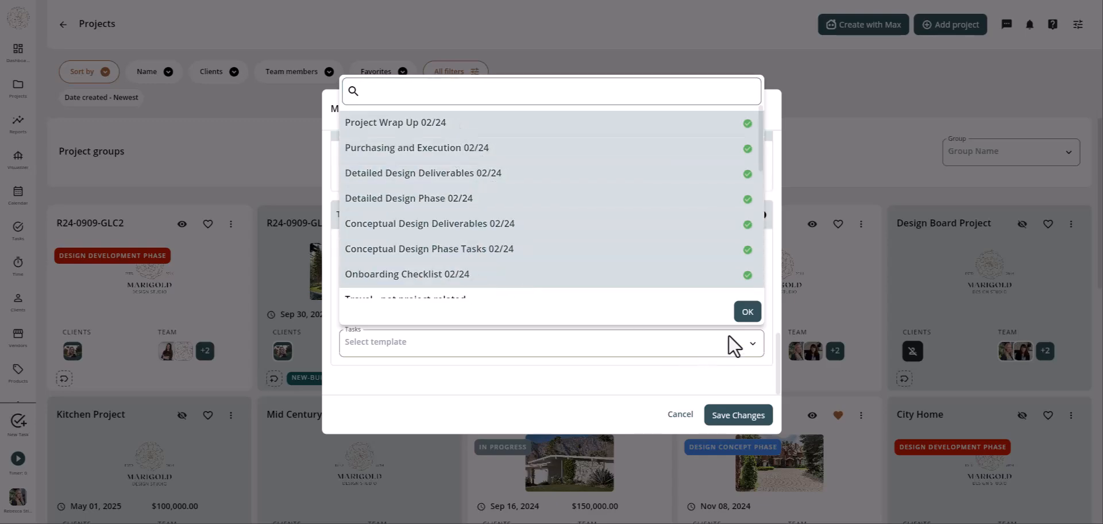
click(748, 311)
scroll(605, 323, down, 1)
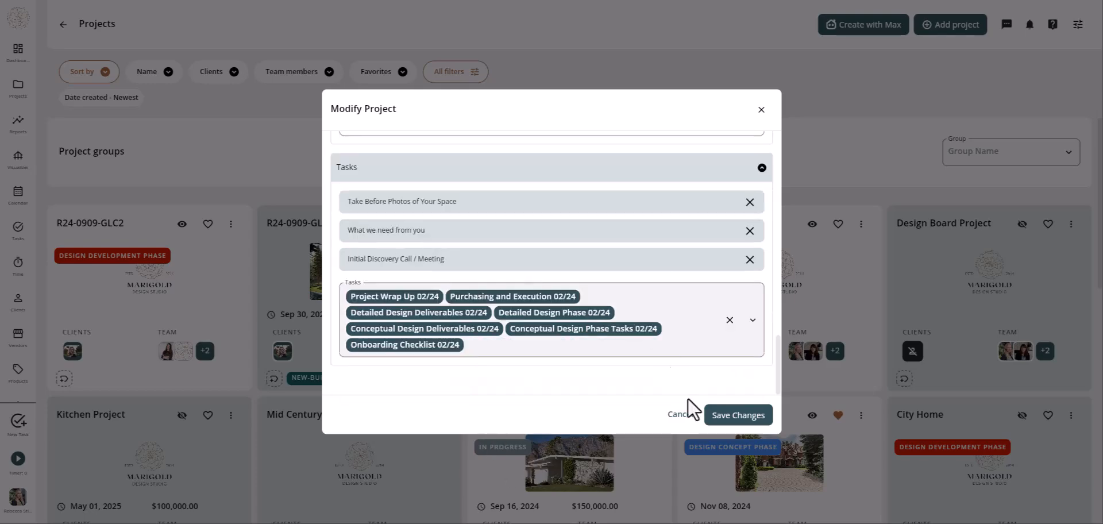
click(744, 418)
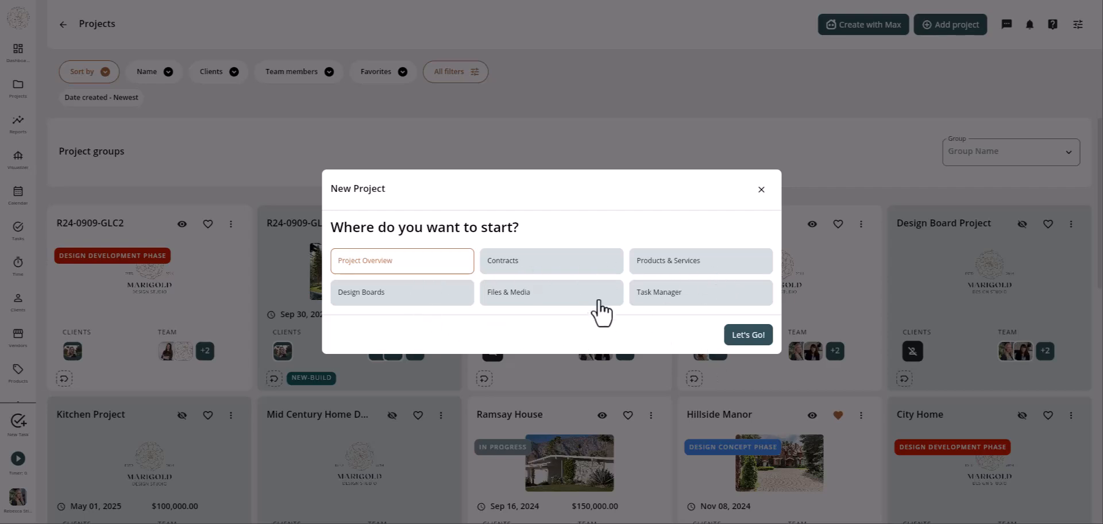
- Open R24-0909-GLC2 in Task Manager, then switch to its Overview page
click(657, 295)
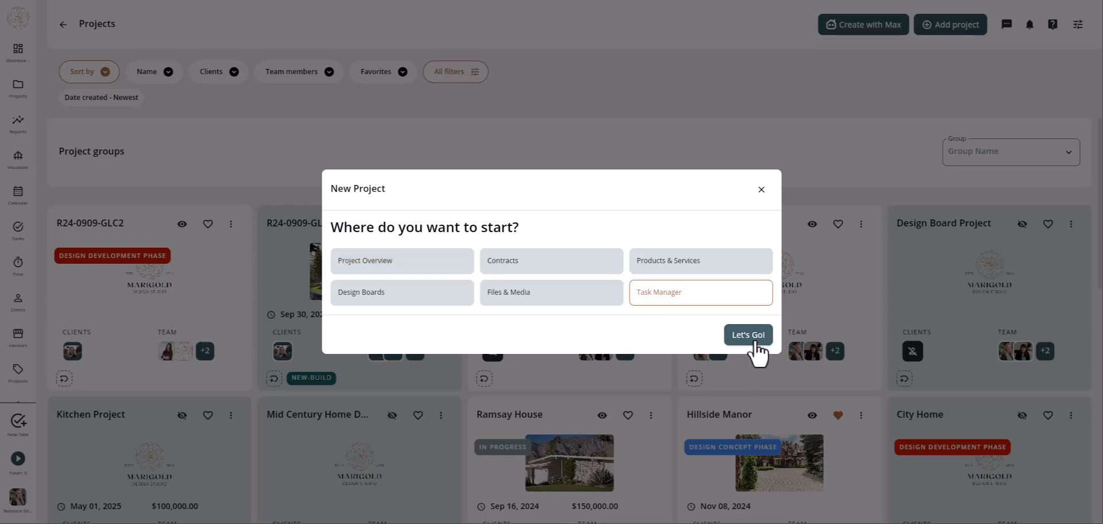
click(753, 338)
scroll(996, 382, down, 6)
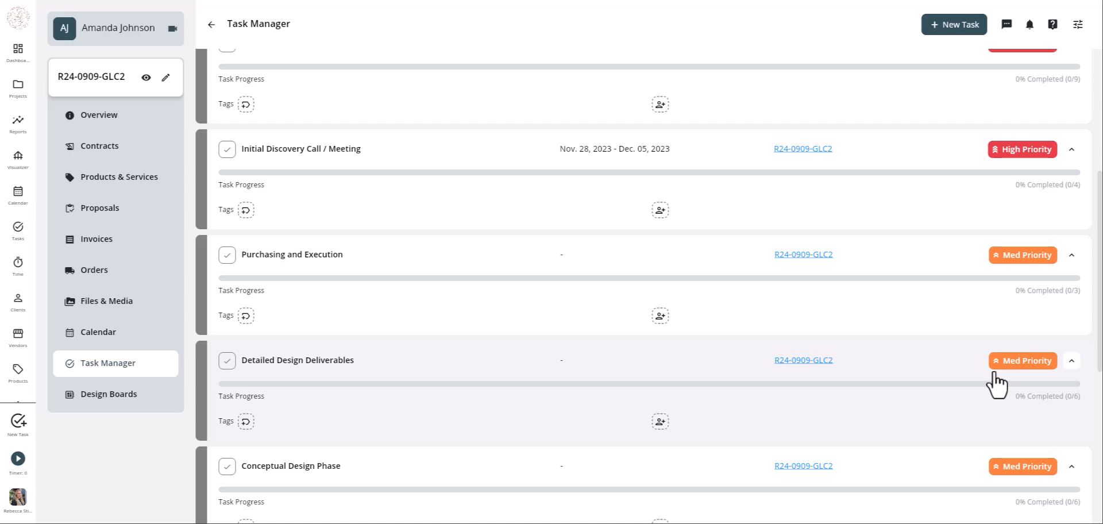
click(99, 117)
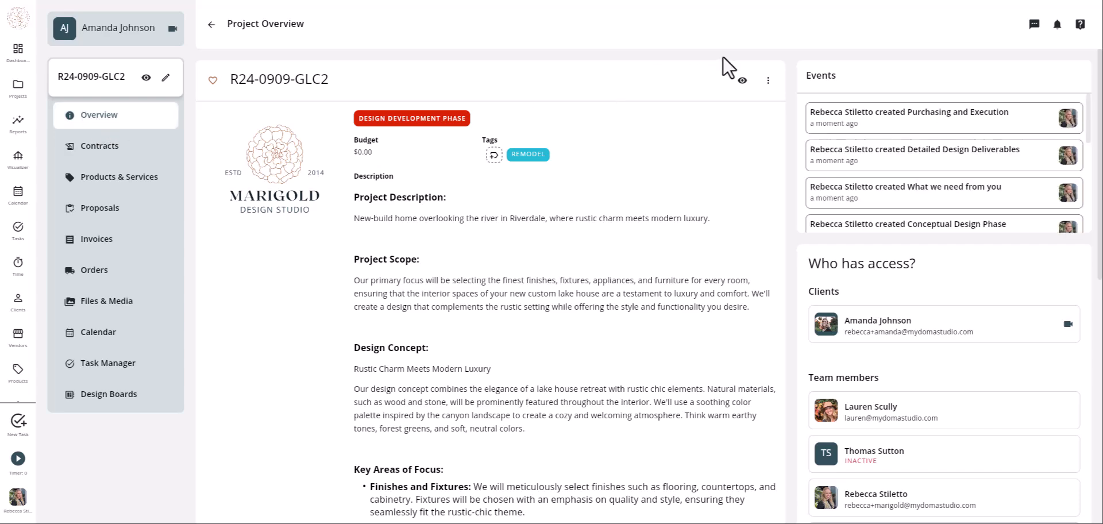